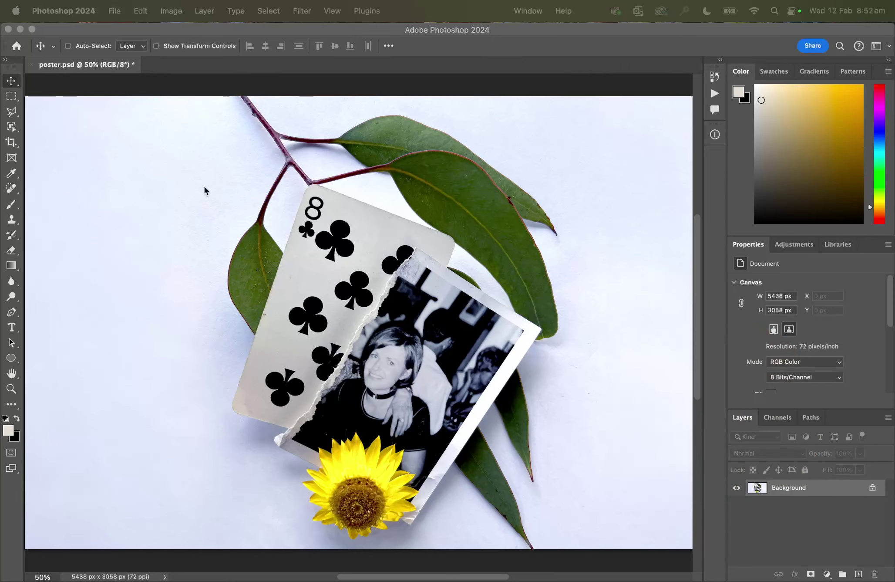
Load IMG_8841, IMG_8842, IMG_8843 and IMG_8846 (HEIC) from the raw folder into one document as a layer stack.
{"action": "left_click", "coordinate": [114, 10]}
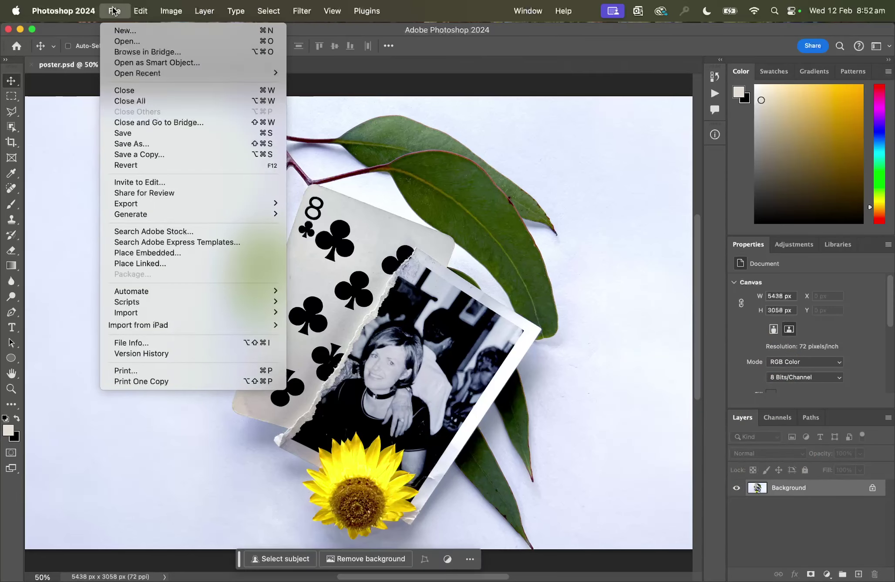
{"action": "mouse_move", "coordinate": [153, 302]}
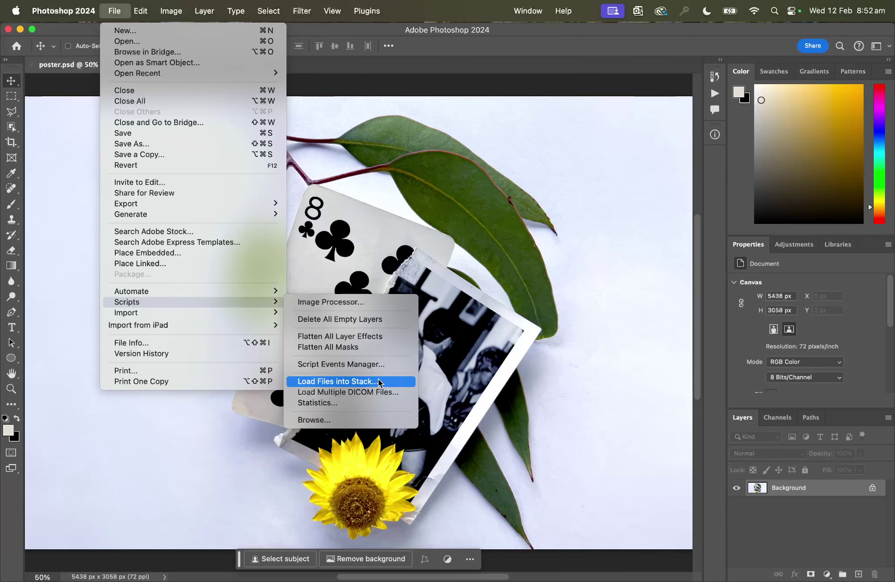
{"action": "left_click", "coordinate": [310, 381]}
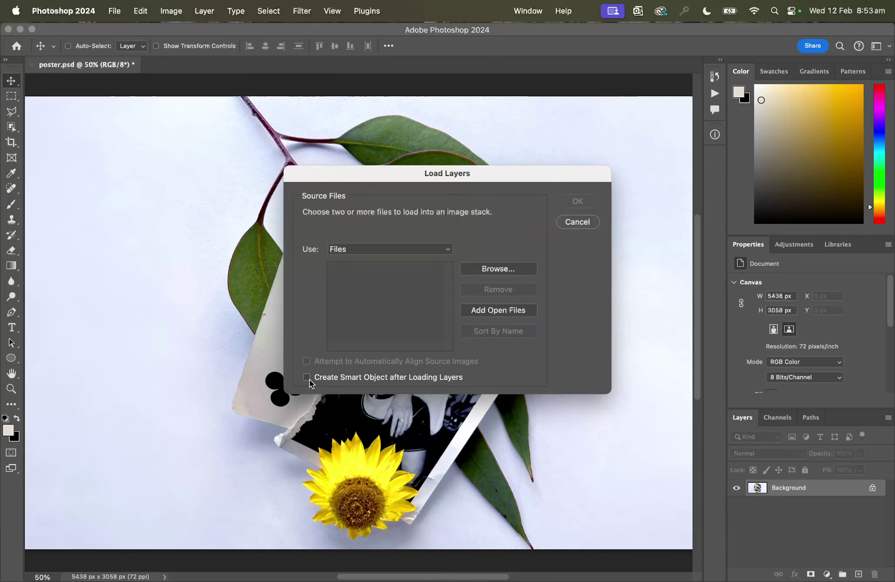
{"action": "left_click", "coordinate": [497, 268]}
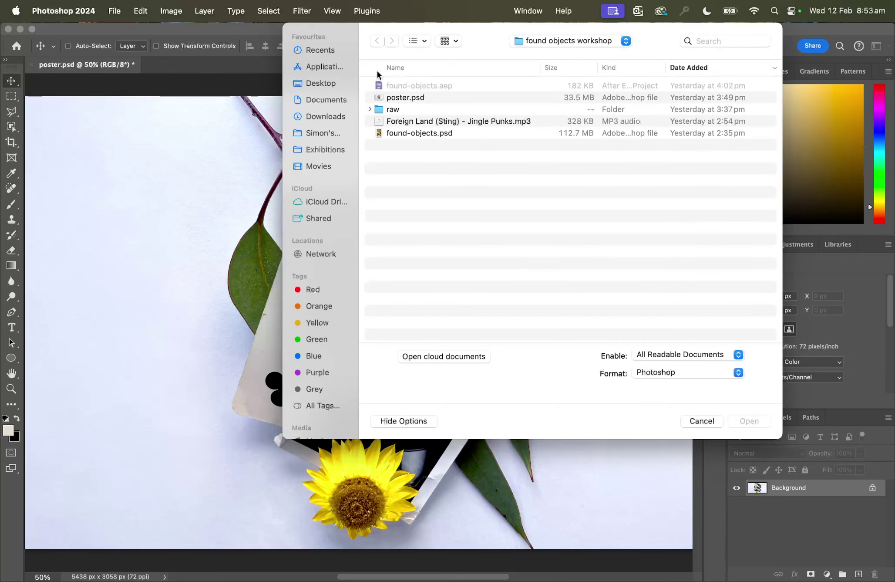
{"action": "left_click", "coordinate": [388, 109]}
{"action": "double_click", "coordinate": [389, 109]}
{"action": "left_click_drag", "start_coordinate": [484, 136], "coordinate": [386, 73]}
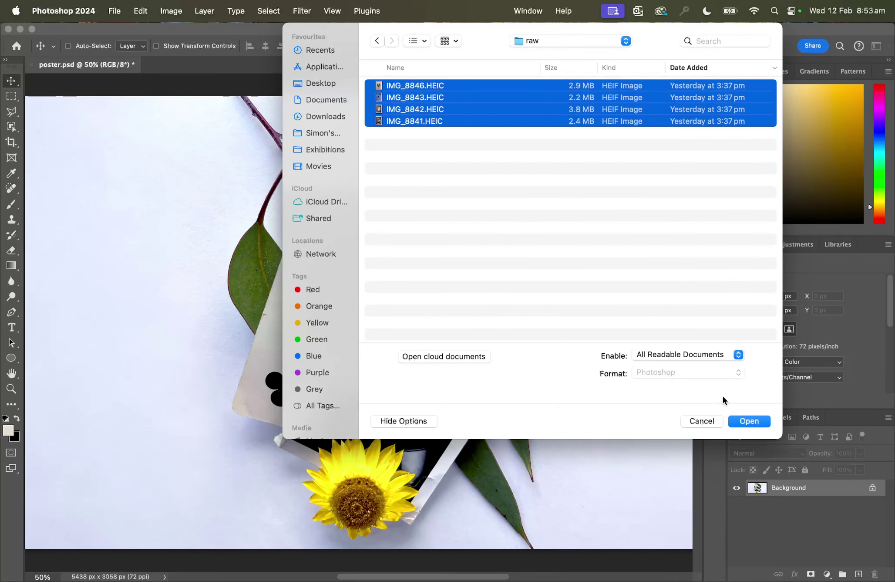
{"action": "left_click", "coordinate": [749, 419]}
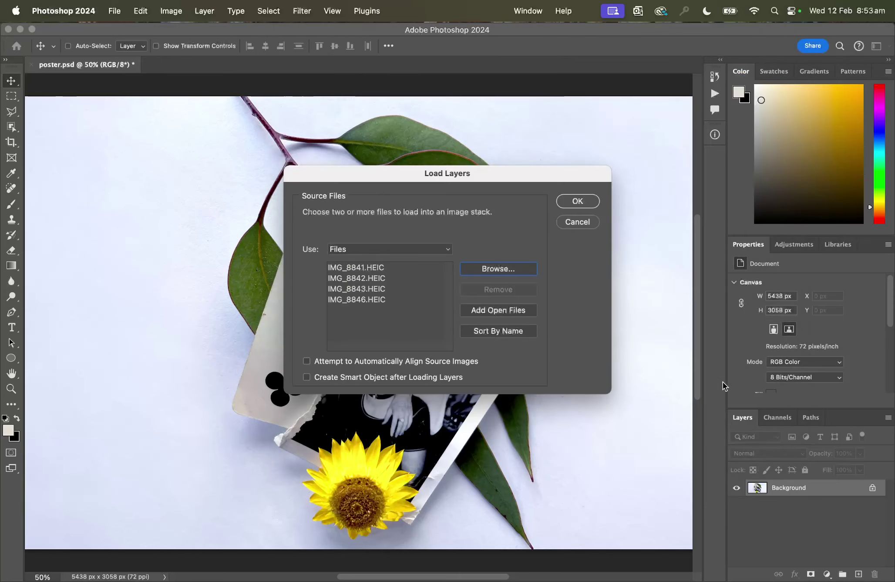
{"action": "left_click_drag", "start_coordinate": [399, 174], "coordinate": [375, 168]}
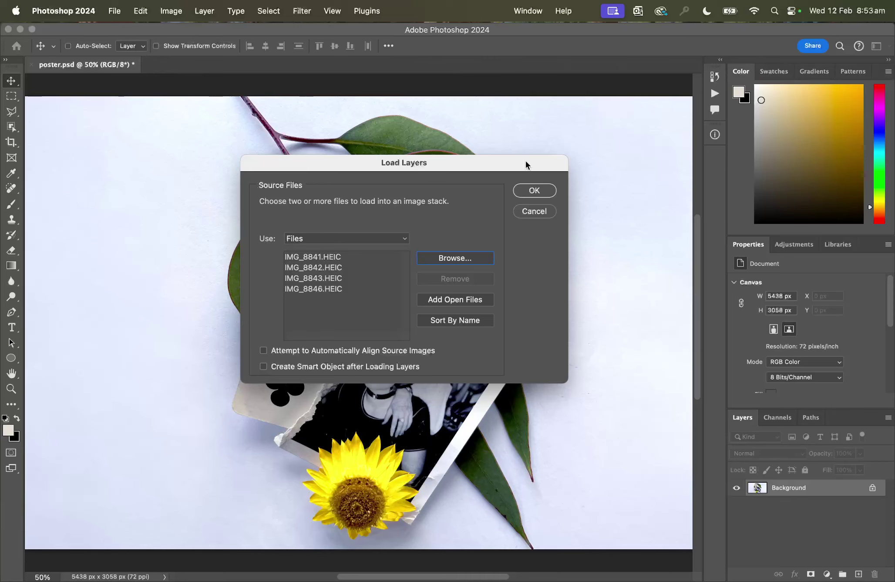
{"action": "left_click_drag", "start_coordinate": [527, 160], "coordinate": [530, 157]}
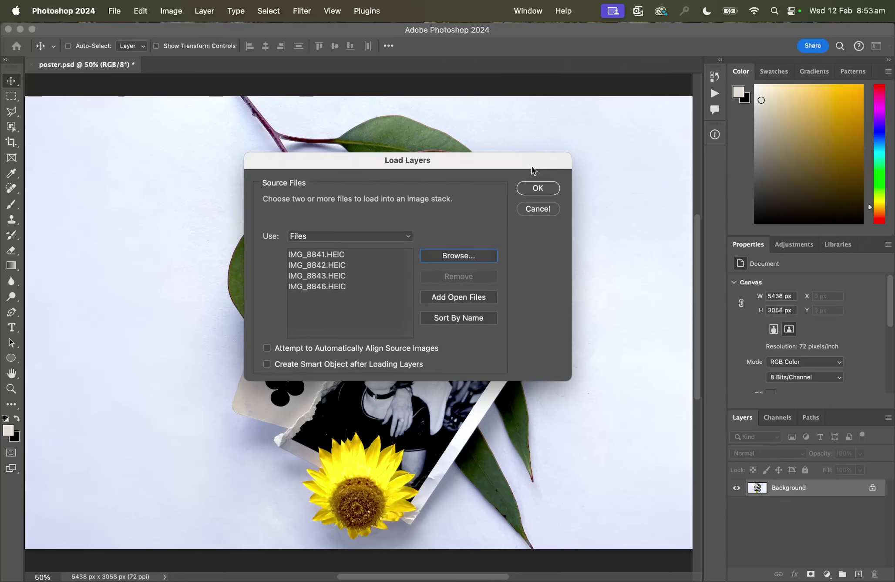
{"action": "left_click", "coordinate": [539, 191]}
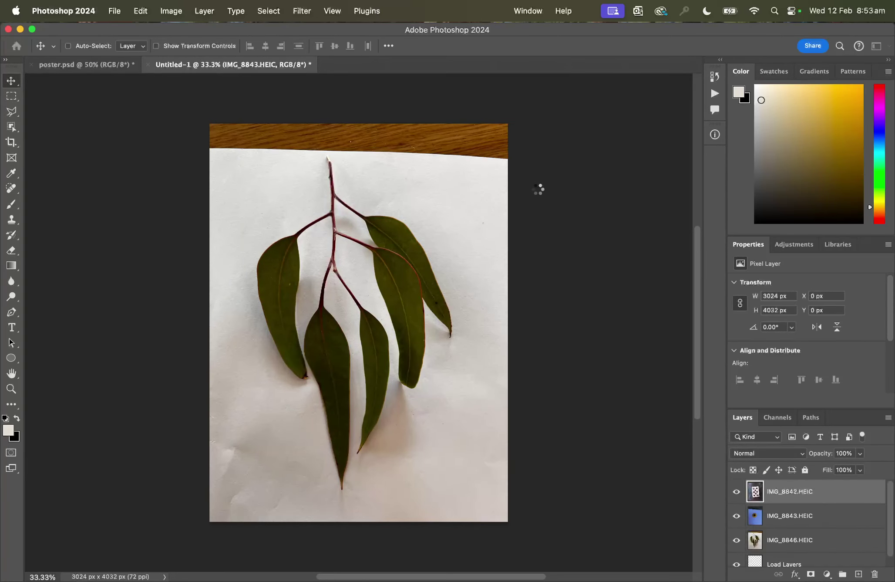
Look through the stacked images by temporarily hiding and showing the torn photo and playing card layers.
{"action": "scroll", "coordinate": [504, 235], "scroll_direction": "down", "scroll_amount": 5}
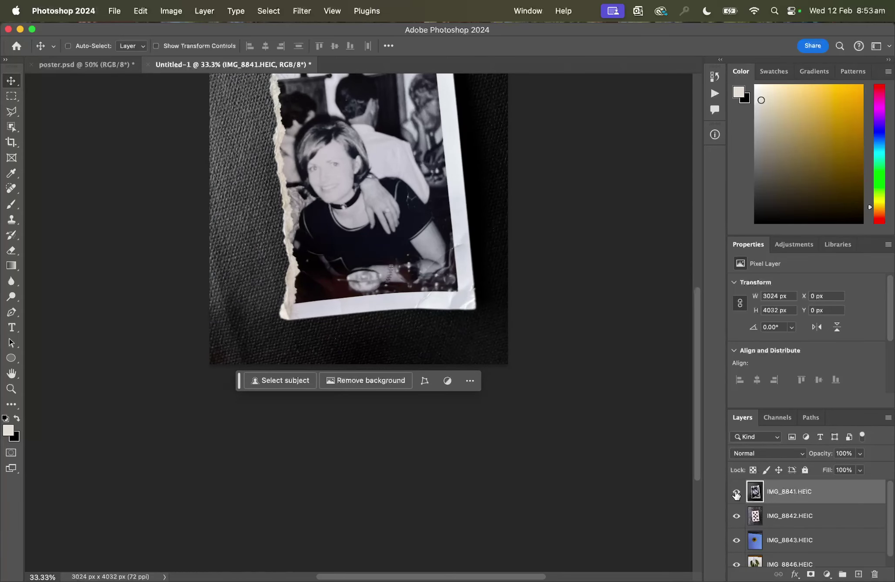
{"action": "scroll", "coordinate": [611, 448], "scroll_direction": "up", "scroll_amount": 3}
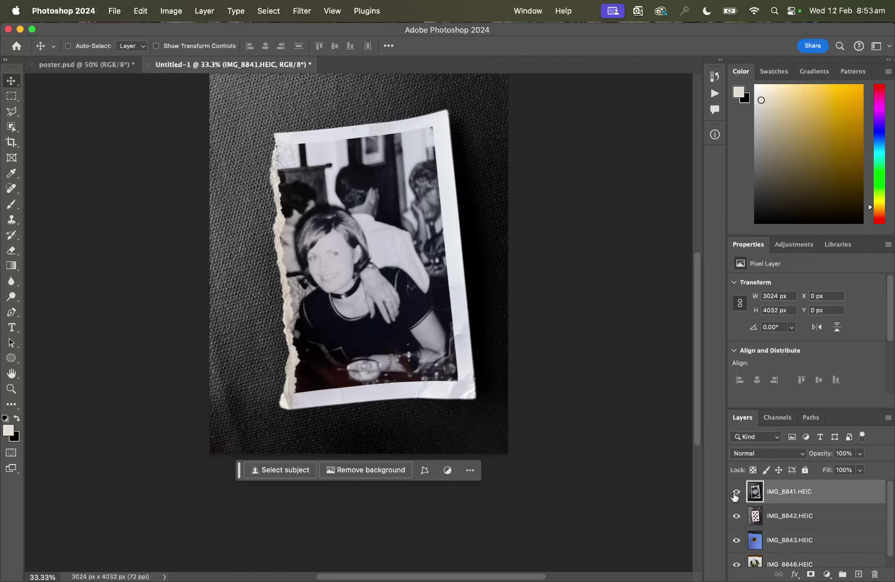
{"action": "left_click", "coordinate": [736, 493]}
{"action": "left_click", "coordinate": [736, 516]}
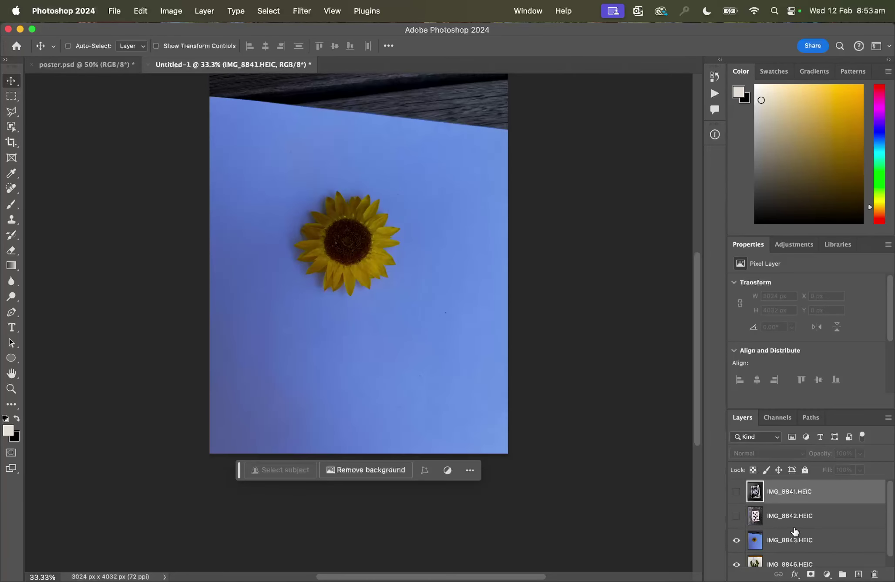
{"action": "scroll", "coordinate": [795, 530], "scroll_direction": "down", "scroll_amount": 1}
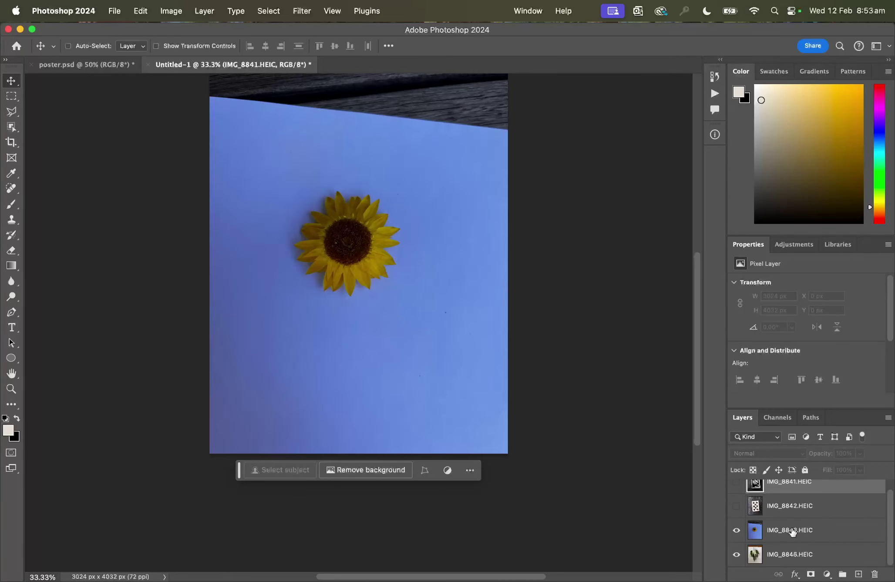
{"action": "scroll", "coordinate": [790, 529], "scroll_direction": "up", "scroll_amount": 1}
{"action": "left_click", "coordinate": [736, 516]}
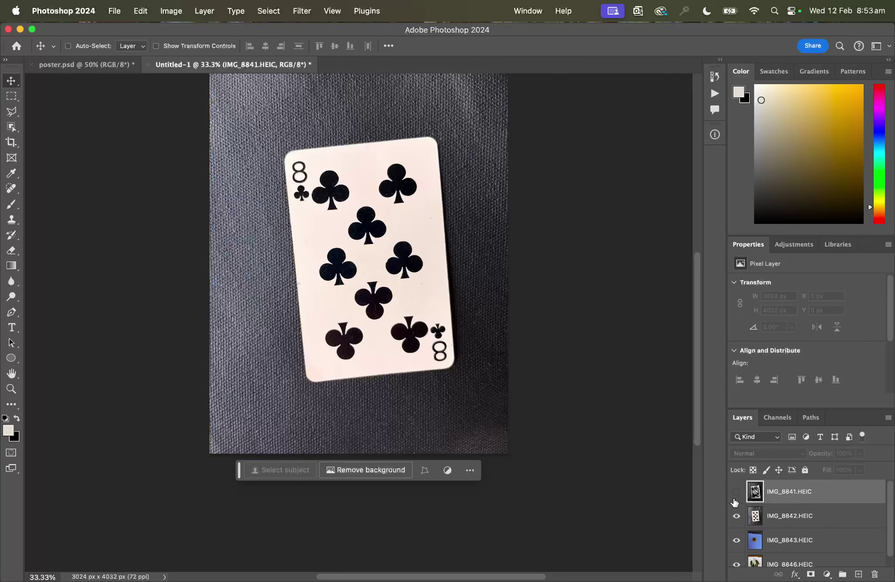
{"action": "left_click", "coordinate": [735, 492]}
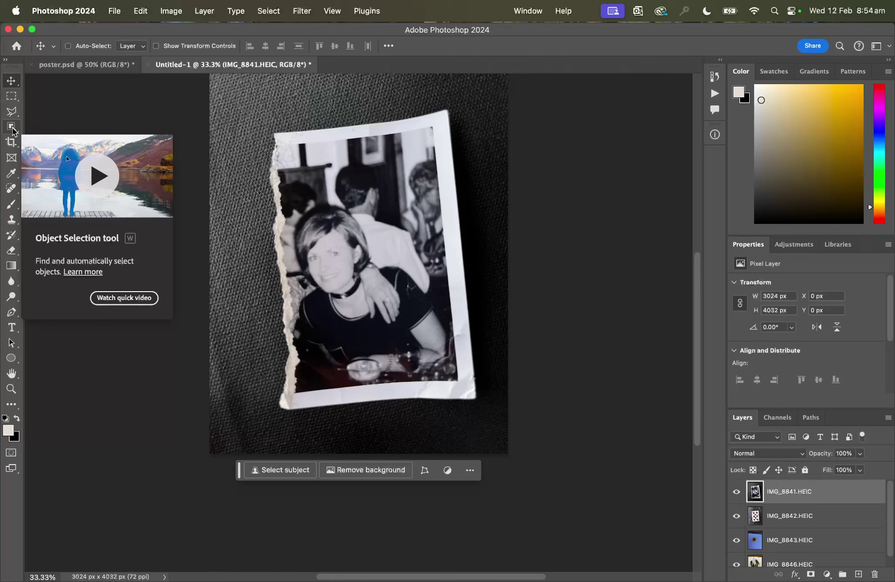
Select the torn photo on layer IMG_8841 with the Object Selection tool in Rectangle mode.
{"action": "scroll", "coordinate": [14, 131], "scroll_direction": "right", "scroll_amount": 1}
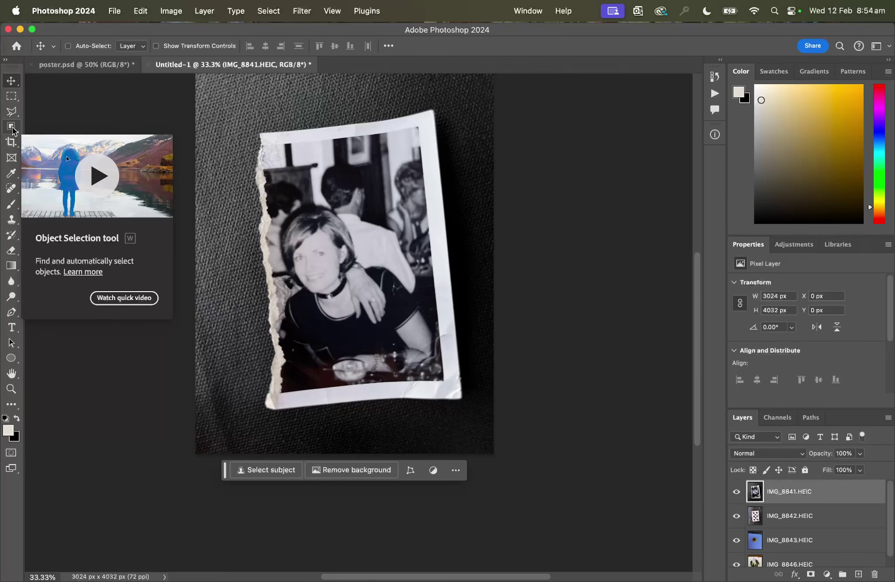
{"action": "left_click", "coordinate": [13, 129]}
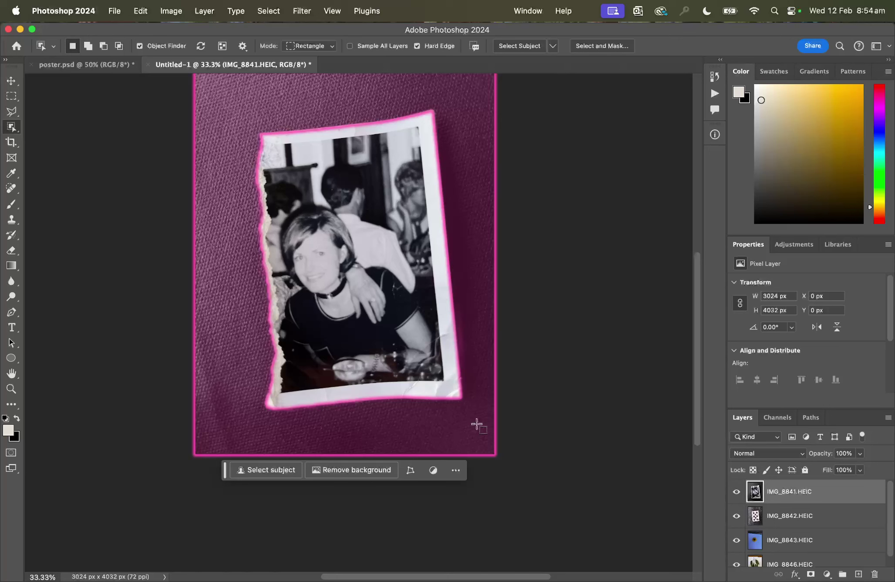
{"action": "left_click_drag", "start_coordinate": [477, 425], "coordinate": [238, 99]}
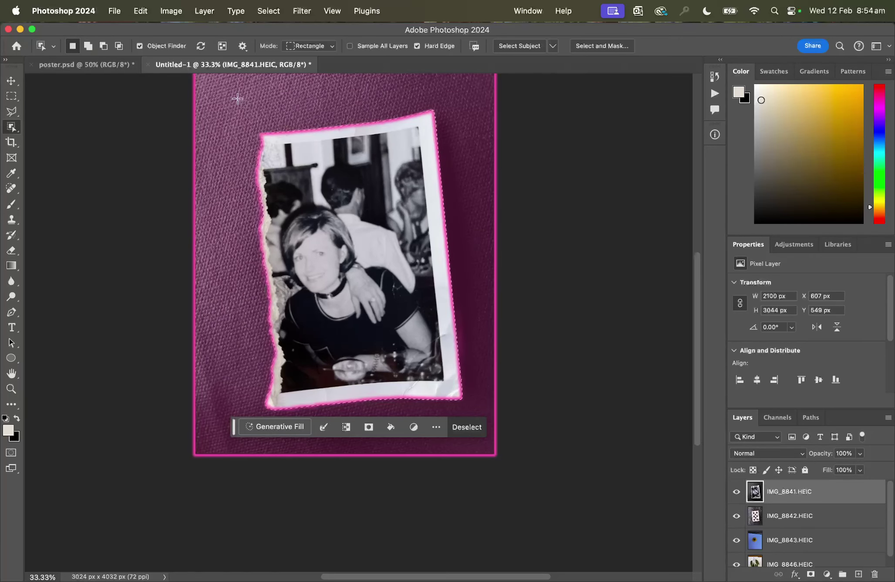
Refine the torn photo's selection in Select and Mask, enabling Smart Radius and setting the edge detection radius to 8 px.
{"action": "scroll", "coordinate": [575, 266], "scroll_direction": "up", "scroll_amount": 3}
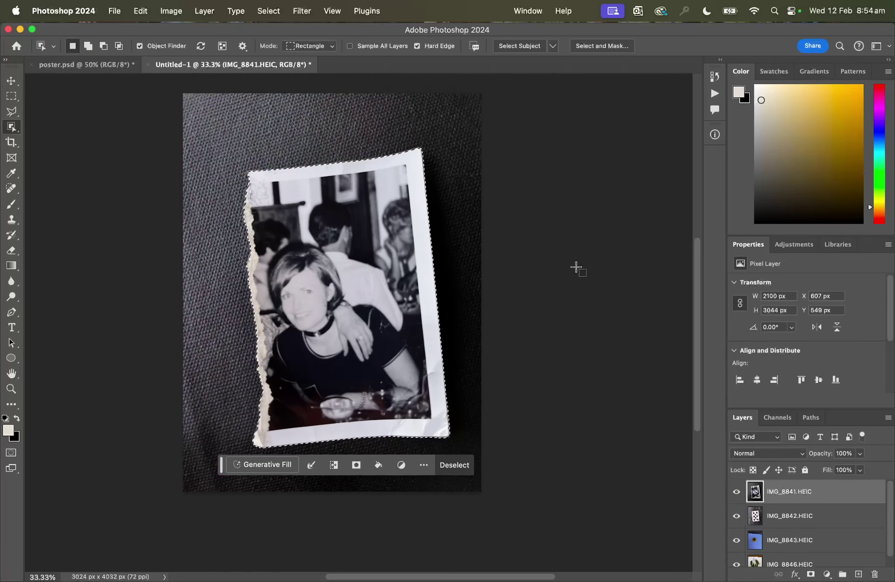
{"action": "scroll", "coordinate": [576, 268], "scroll_direction": "up", "scroll_amount": 4}
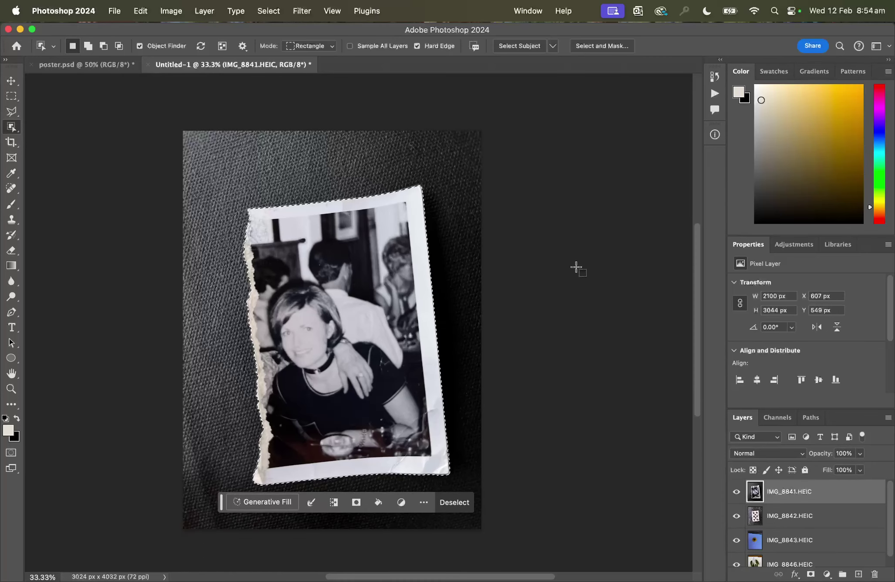
{"action": "scroll", "coordinate": [576, 269], "scroll_direction": "left", "scroll_amount": 2}
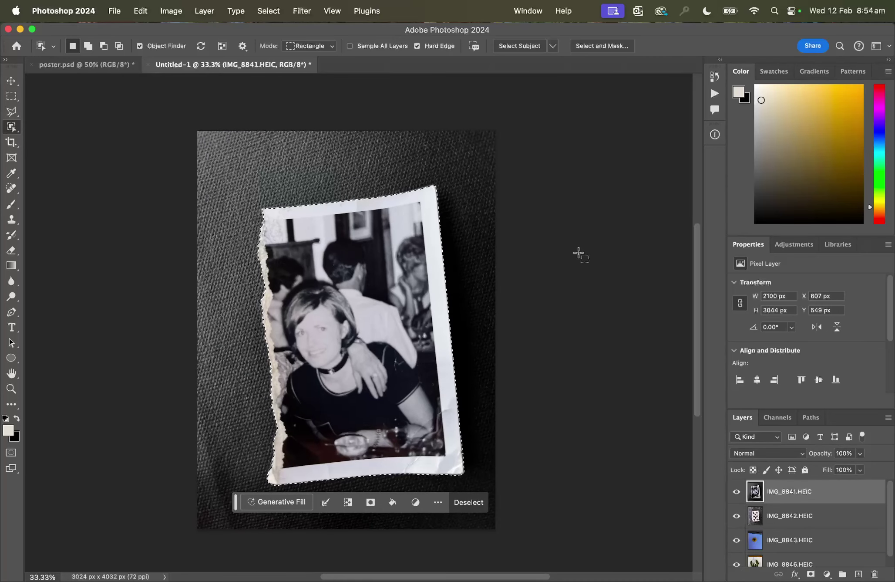
{"action": "scroll", "coordinate": [598, 48], "scroll_direction": "right", "scroll_amount": 2}
{"action": "left_click", "coordinate": [598, 48]}
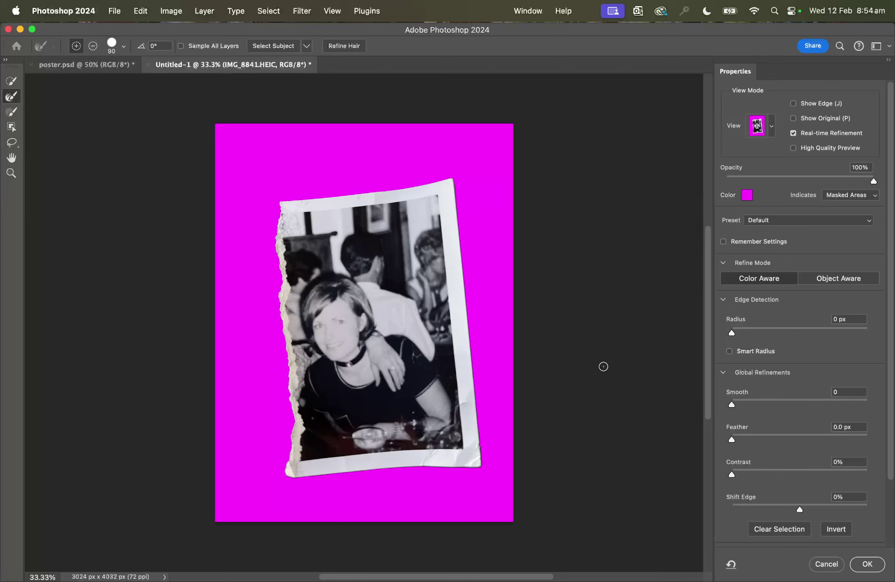
{"action": "key", "text": "super+equal"}
{"action": "key", "text": "super+equal"}
{"action": "left_click_drag", "start_coordinate": [616, 460], "coordinate": [566, 308]}
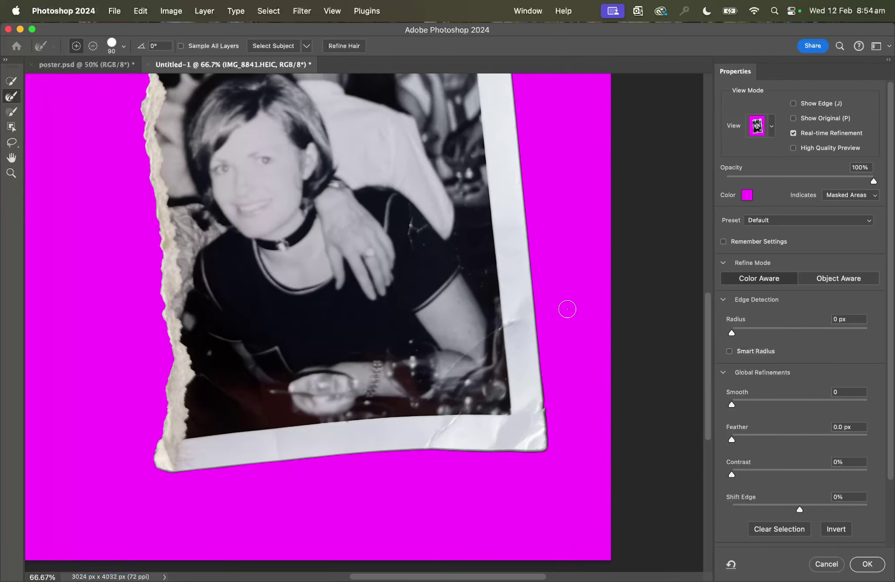
{"action": "key", "text": "super+equal"}
{"action": "left_click_drag", "start_coordinate": [593, 444], "coordinate": [555, 237]}
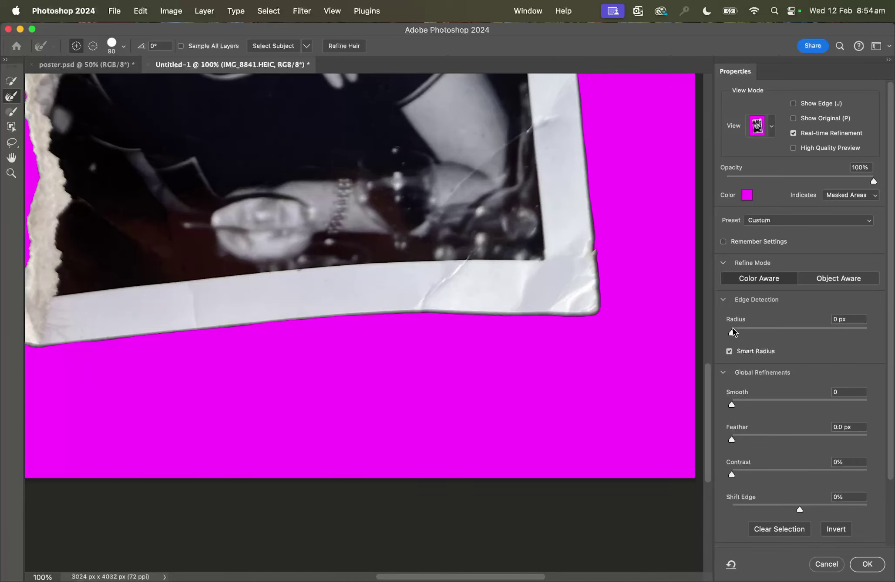
{"action": "left_click_drag", "start_coordinate": [733, 332], "coordinate": [780, 332]}
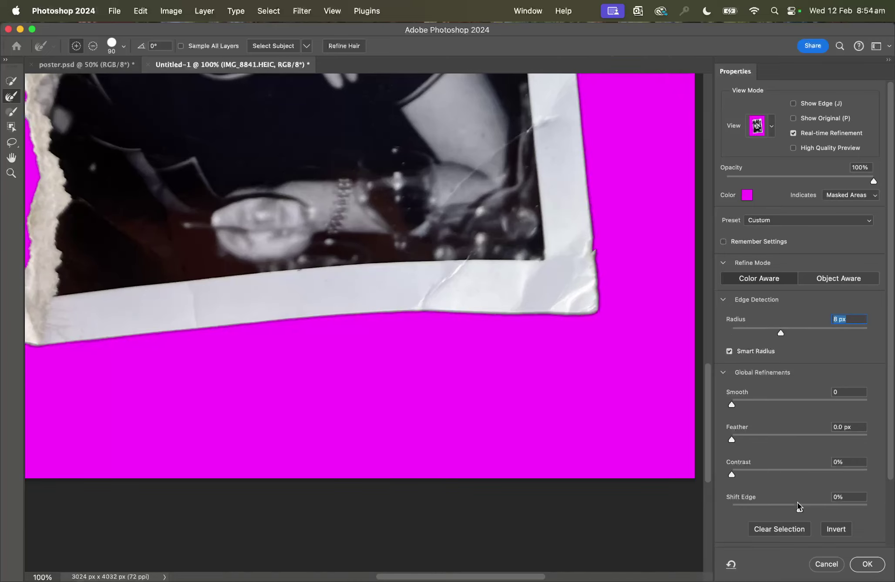
Set the selection's Shift Edge to -100%, Feather to 2.7 px and Contrast to 31%.
{"action": "left_click_drag", "start_coordinate": [799, 509], "coordinate": [731, 509]}
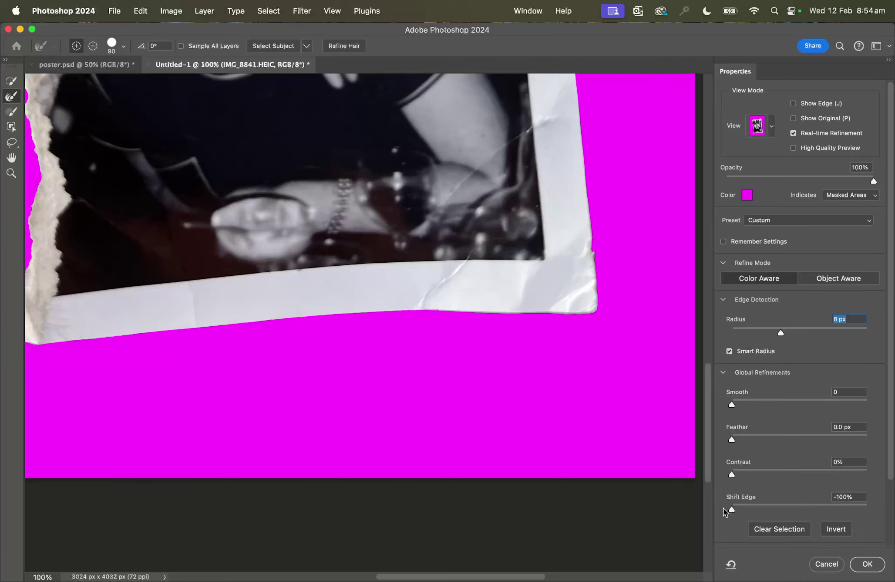
{"action": "left_click", "coordinate": [730, 503]}
{"action": "left_click_drag", "start_coordinate": [730, 437], "coordinate": [751, 436]}
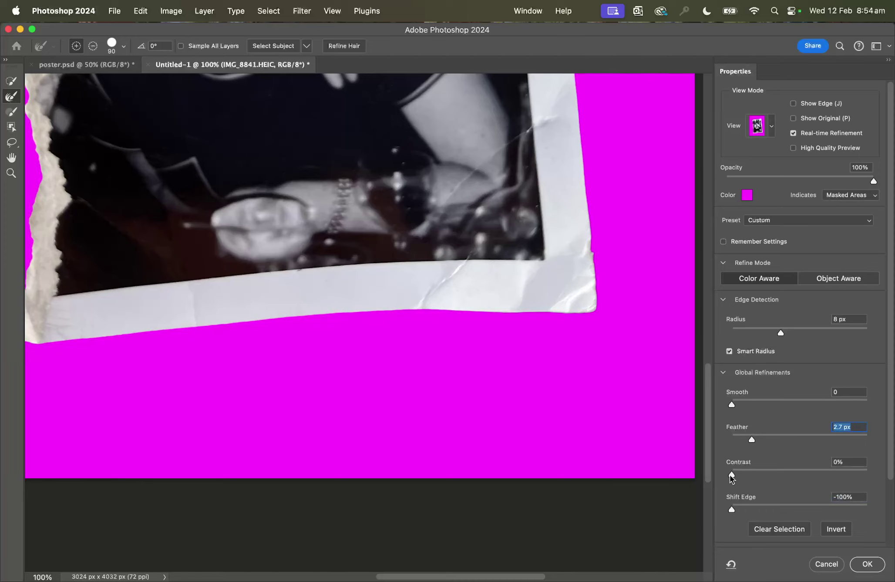
{"action": "left_click", "coordinate": [773, 474]}
{"action": "scroll", "coordinate": [533, 431], "scroll_direction": "up", "scroll_amount": 15}
{"action": "scroll", "coordinate": [532, 431], "scroll_direction": "left", "scroll_amount": 5}
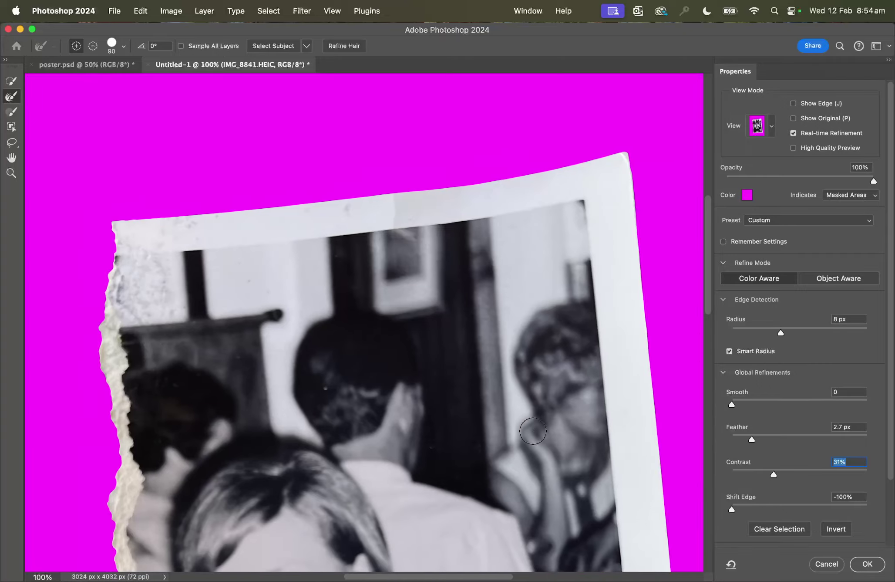
Output the refined selection as a layer mask on the torn photo's layer.
{"action": "scroll", "coordinate": [532, 431], "scroll_direction": "down", "scroll_amount": 10}
{"action": "scroll", "coordinate": [533, 431], "scroll_direction": "down", "scroll_amount": 2}
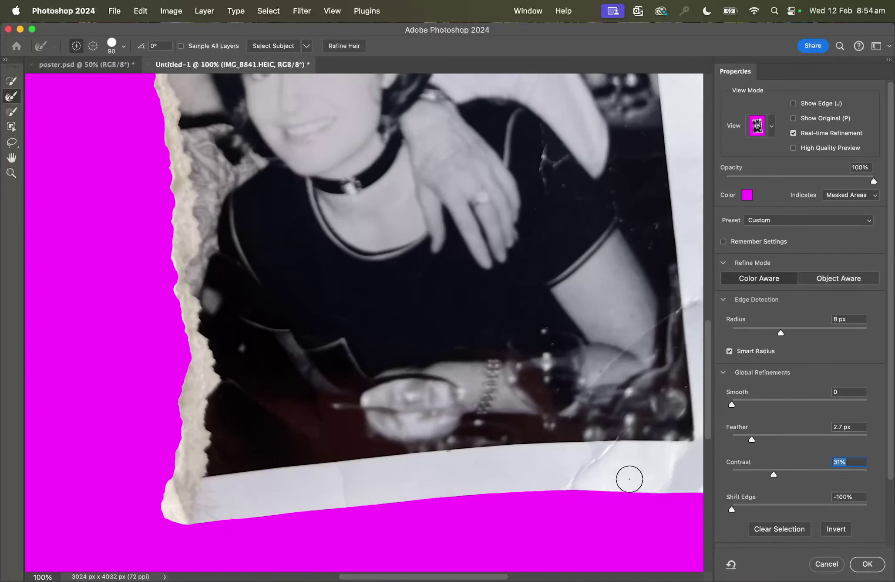
{"action": "scroll", "coordinate": [809, 529], "scroll_direction": "down", "scroll_amount": 4}
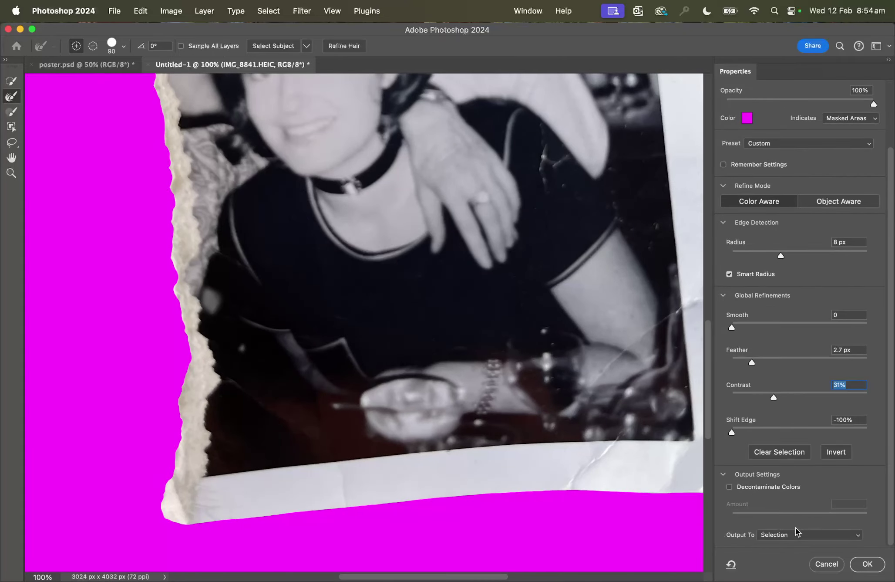
{"action": "left_click", "coordinate": [795, 532]}
{"action": "left_click", "coordinate": [794, 545]}
{"action": "left_click", "coordinate": [864, 568]}
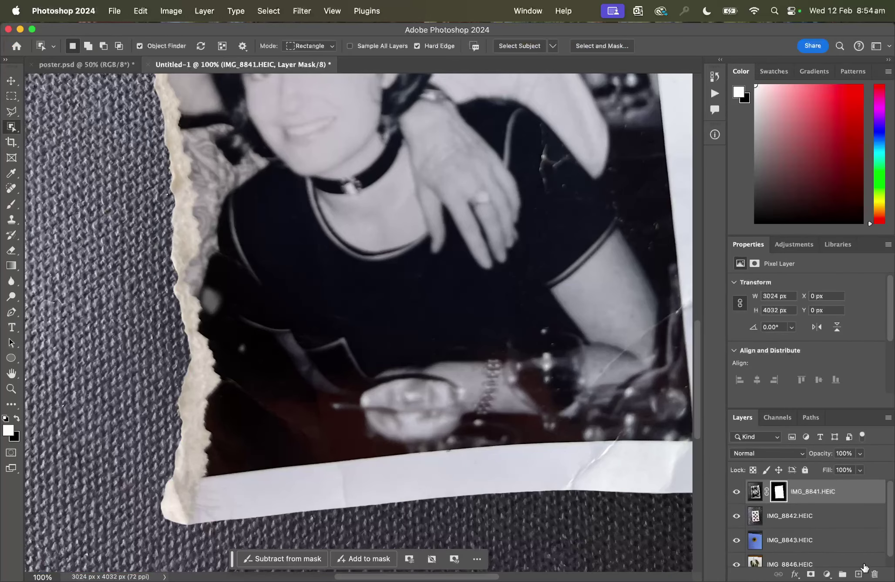
Hide the layers IMG_8842, IMG_8843 and IMG_8846 so only the masked torn photo shows.
{"action": "key", "text": "super+minus"}
{"action": "key", "text": "super+minus"}
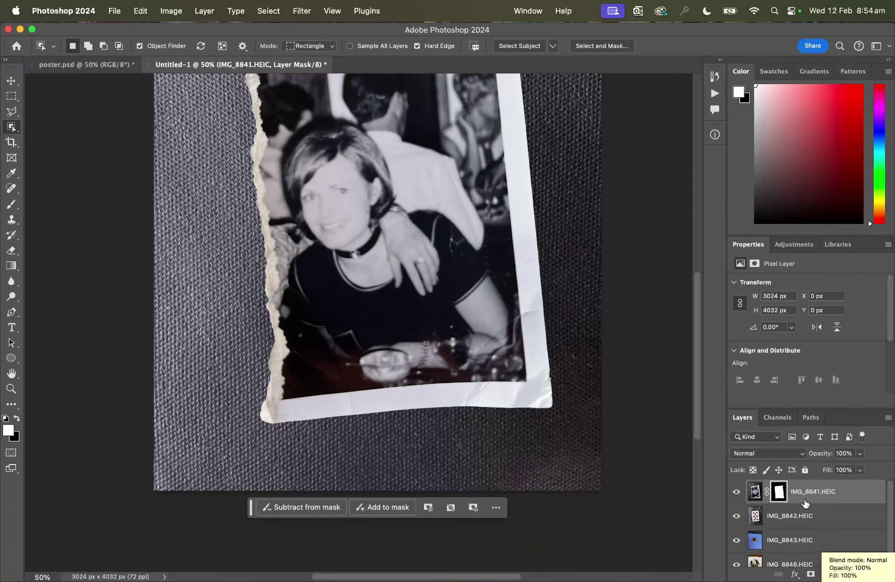
{"action": "scroll", "coordinate": [760, 529], "scroll_direction": "down", "scroll_amount": 1}
{"action": "left_click_drag", "start_coordinate": [736, 505], "coordinate": [736, 554]}
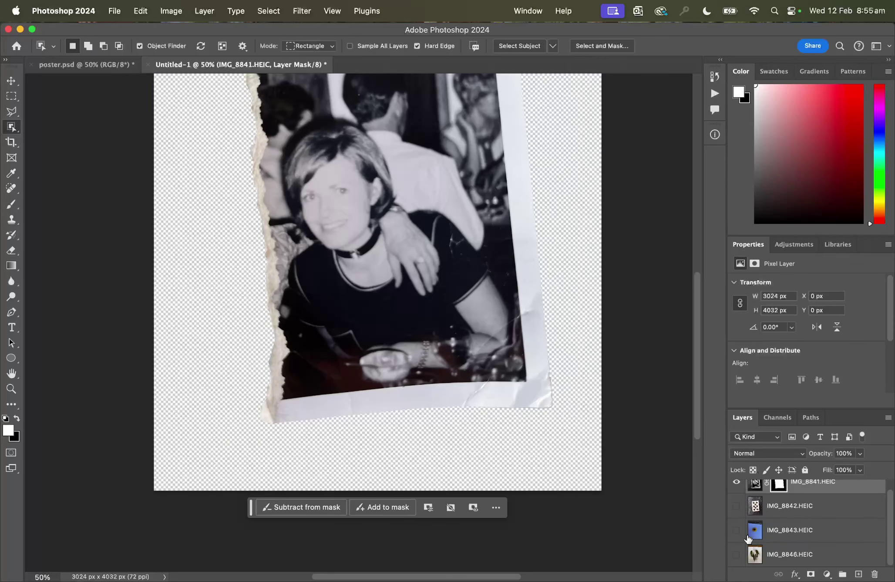
Switch to the Move tool and target the image instead of the mask on layer IMG_8841.
{"action": "scroll", "coordinate": [595, 469], "scroll_direction": "up", "scroll_amount": 2}
{"action": "scroll", "coordinate": [595, 469], "scroll_direction": "right", "scroll_amount": 2}
{"action": "key", "text": "v"}
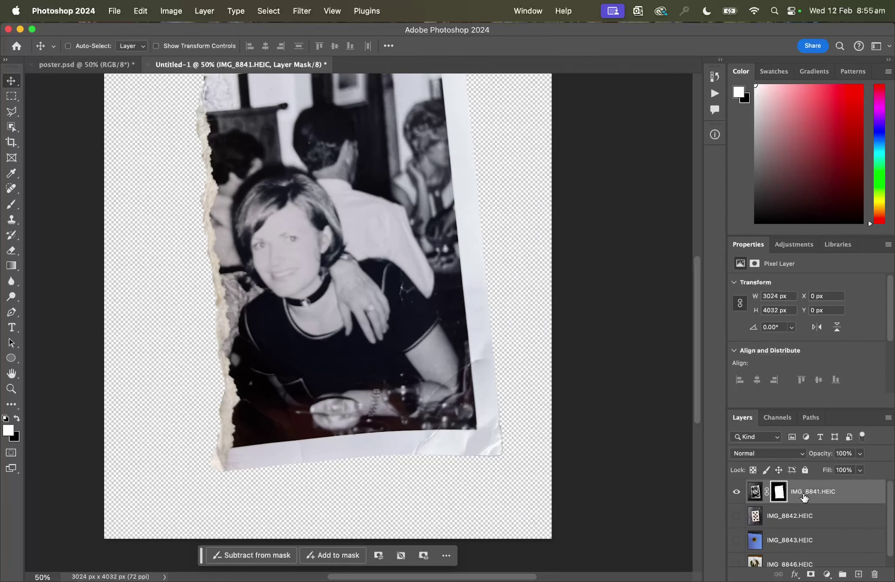
{"action": "scroll", "coordinate": [805, 498], "scroll_direction": "up", "scroll_amount": 1}
{"action": "left_click", "coordinate": [755, 494]}
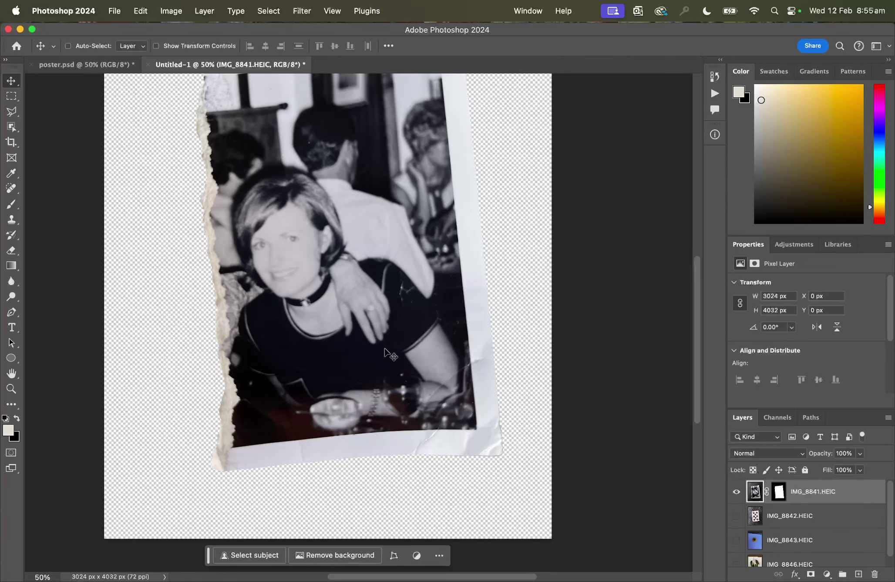
Apply Levels to the torn photo's image with input levels of 13, 1.50 and 215.
{"action": "key", "text": "super"}
{"action": "key", "text": "super+l"}
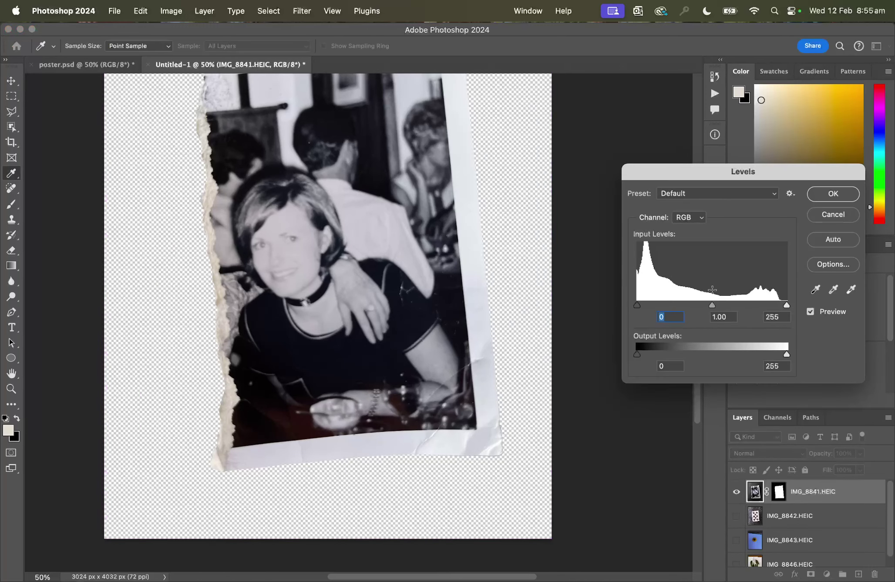
{"action": "left_click_drag", "start_coordinate": [788, 304], "coordinate": [762, 305]}
{"action": "left_click_drag", "start_coordinate": [638, 305], "coordinate": [644, 305]}
{"action": "left_click_drag", "start_coordinate": [699, 305], "coordinate": [686, 305]}
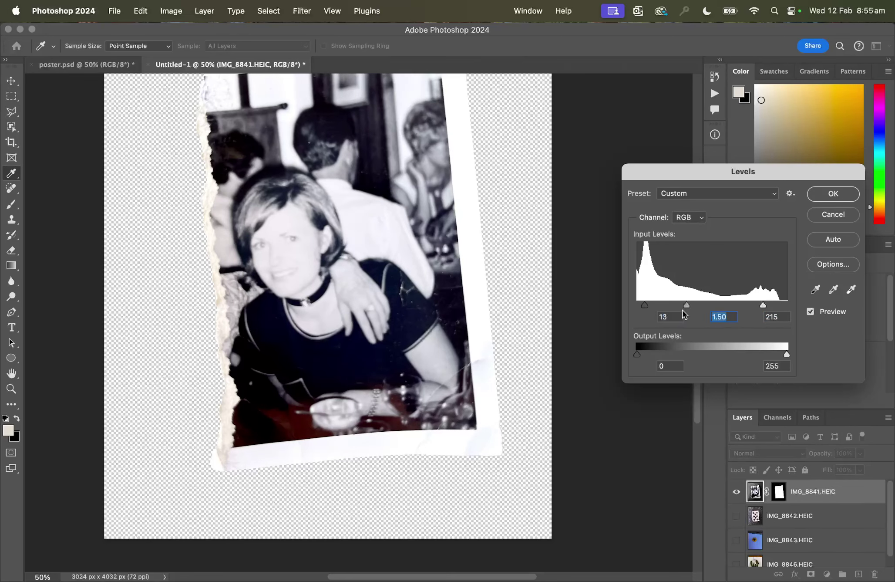
{"action": "left_click", "coordinate": [838, 195]}
{"action": "key", "text": "v"}
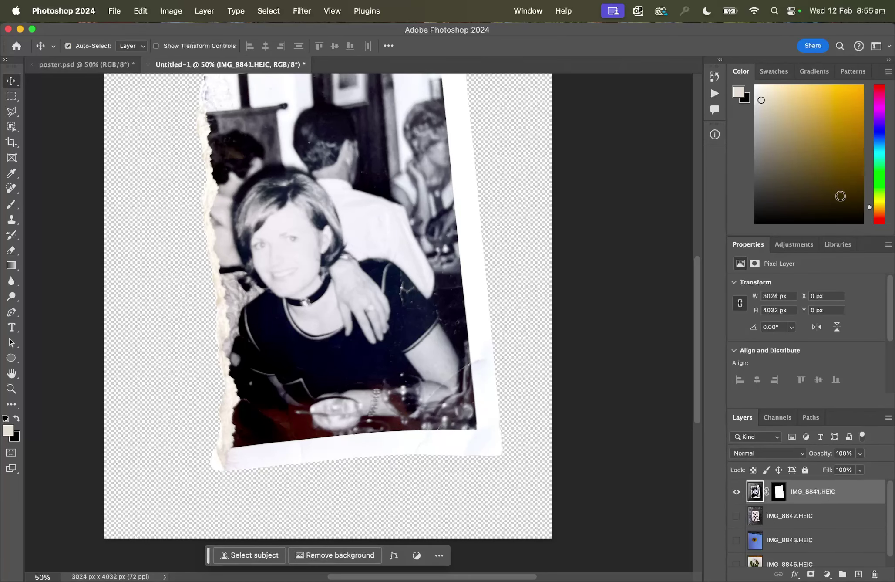
Reduce the torn photo's saturation to -43 with a Hue/Saturation adjustment.
{"action": "key", "text": "super+u"}
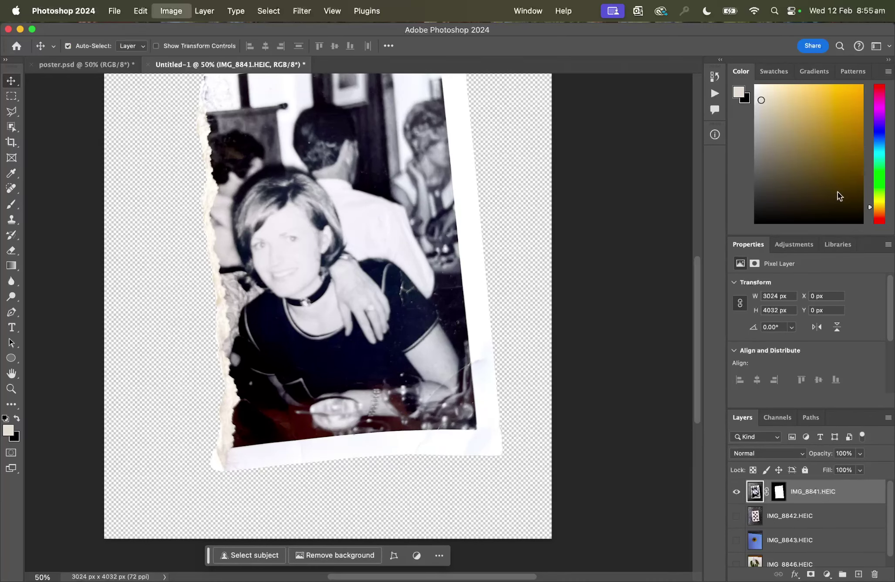
{"action": "left_click_drag", "start_coordinate": [721, 300], "coordinate": [699, 300]}
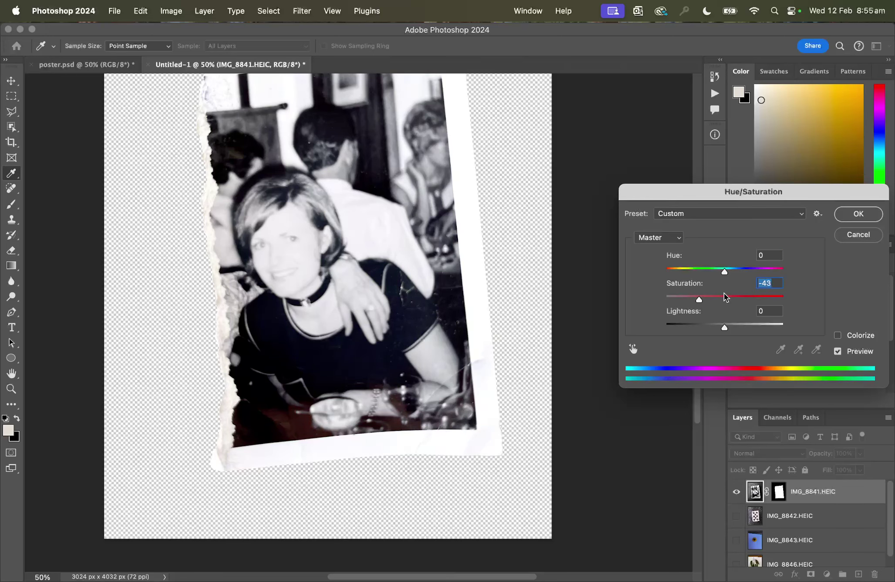
{"action": "left_click_drag", "start_coordinate": [820, 197], "coordinate": [733, 176]}
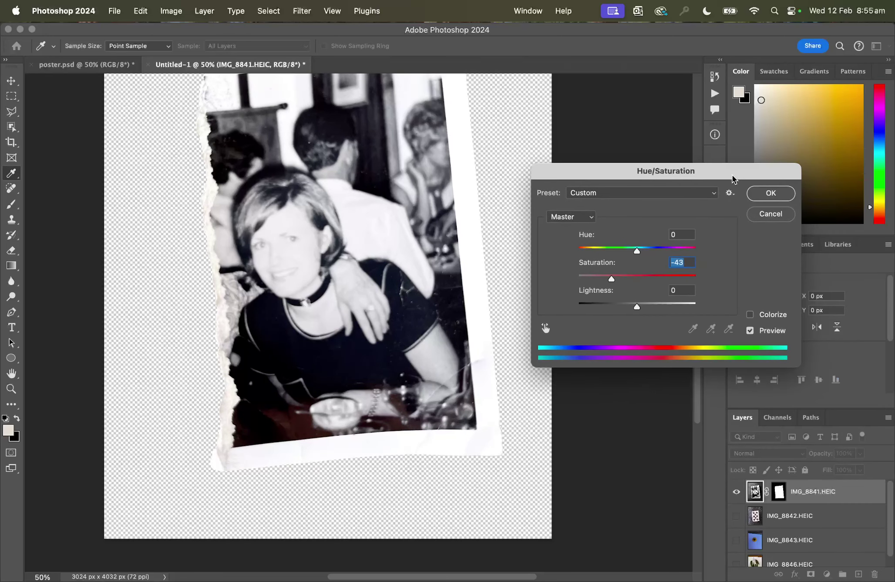
{"action": "left_click", "coordinate": [769, 192]}
{"action": "scroll", "coordinate": [494, 340], "scroll_direction": "up", "scroll_amount": 3}
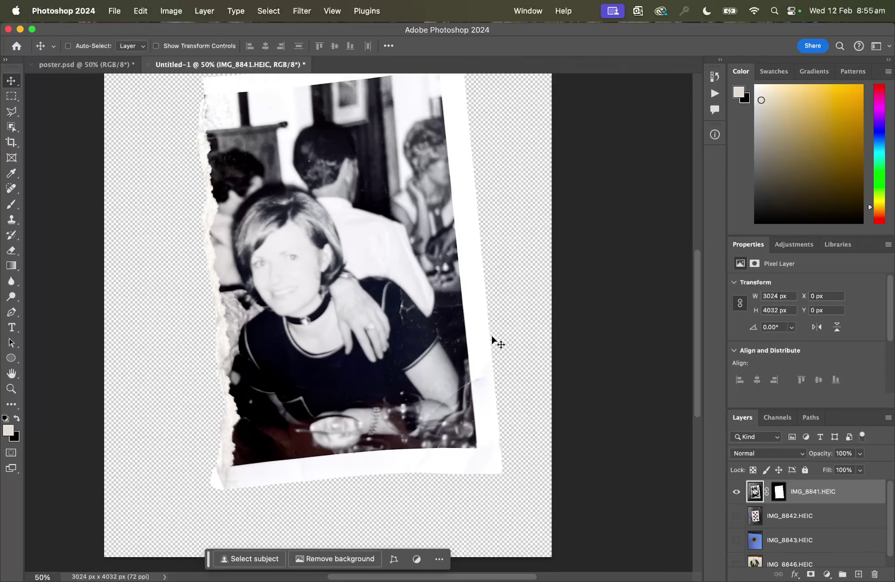
{"action": "scroll", "coordinate": [494, 340], "scroll_direction": "down", "scroll_amount": 2}
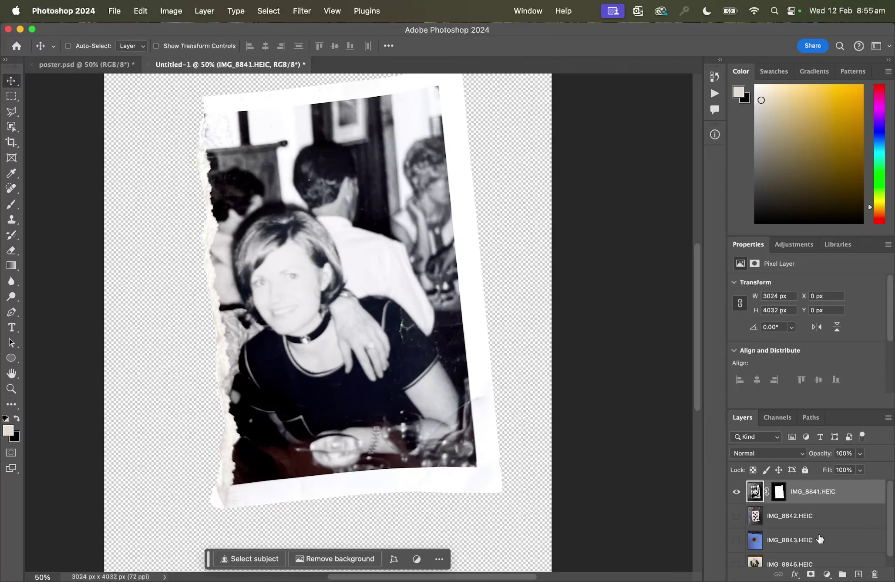
Rename the torn photo's layer IMG_8841.HEIC as photo.
{"action": "double_click", "coordinate": [805, 491]}
{"action": "type", "text": "photo"}
{"action": "key", "text": "Return"}
Add a Solid Color fill layer in grey, hex 8f8f8f, above the photo layer.
{"action": "scroll", "coordinate": [836, 502], "scroll_direction": "down", "scroll_amount": 1}
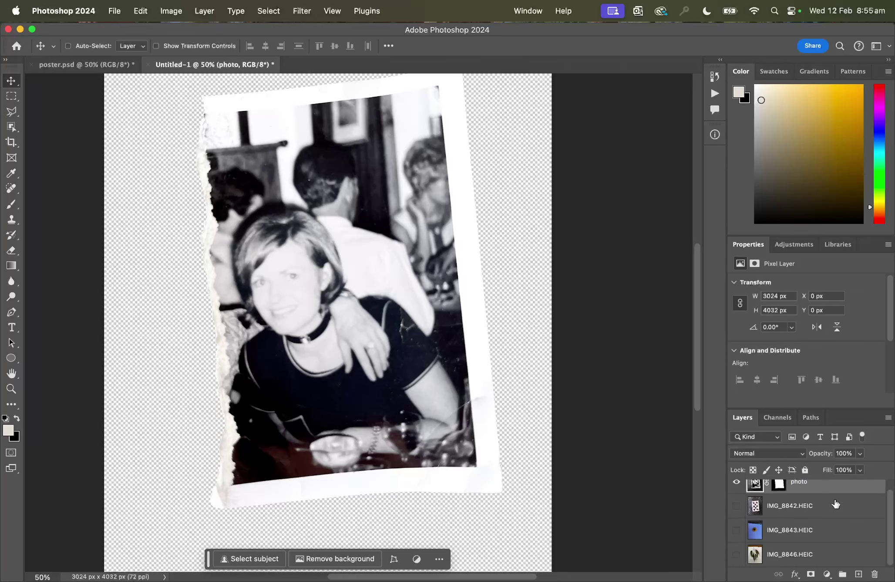
{"action": "scroll", "coordinate": [780, 515], "scroll_direction": "up", "scroll_amount": 1}
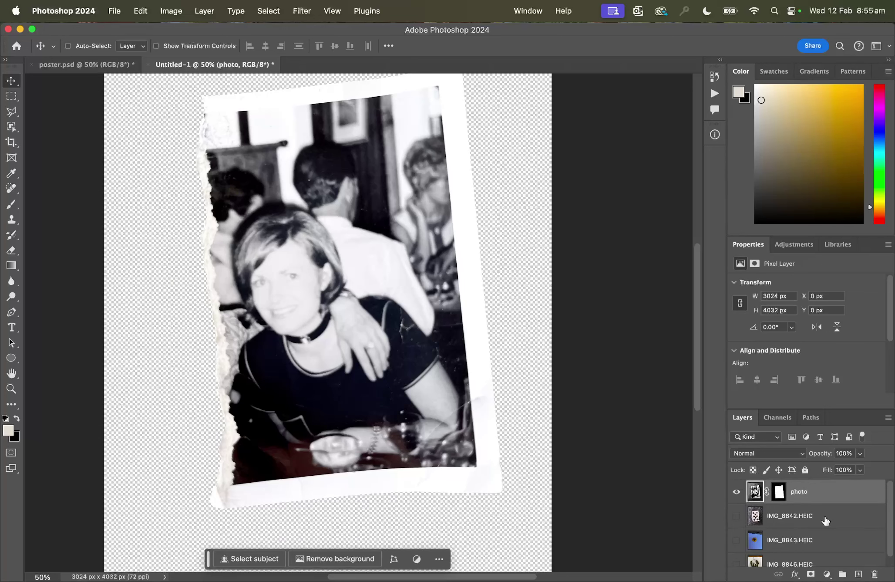
{"action": "scroll", "coordinate": [843, 520], "scroll_direction": "down", "scroll_amount": 1}
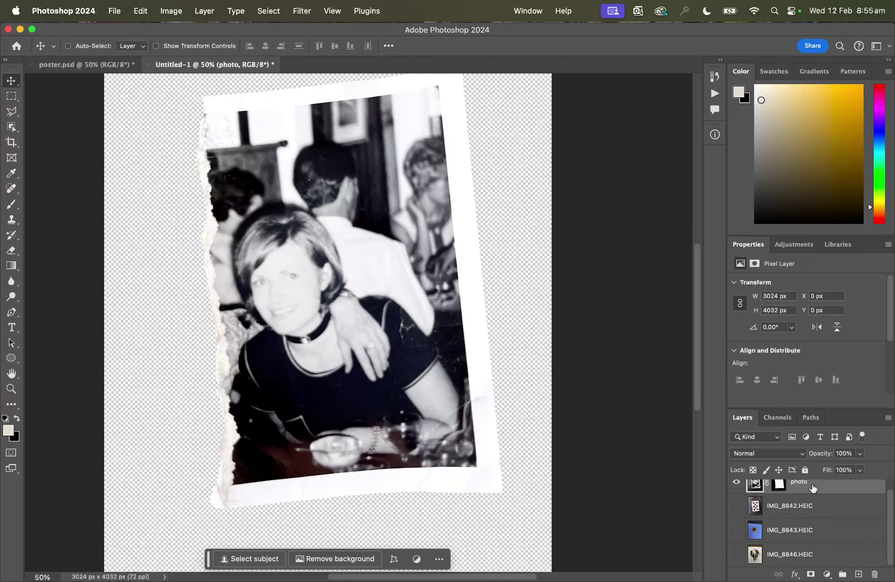
{"action": "scroll", "coordinate": [816, 489], "scroll_direction": "up", "scroll_amount": 1}
{"action": "scroll", "coordinate": [817, 491], "scroll_direction": "down", "scroll_amount": 1}
{"action": "left_click", "coordinate": [827, 574]}
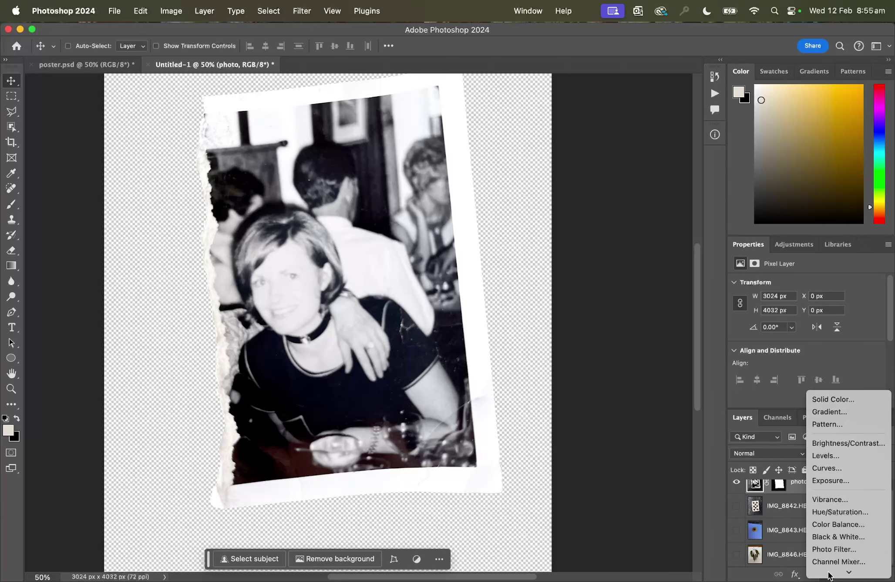
{"action": "left_click", "coordinate": [835, 386]}
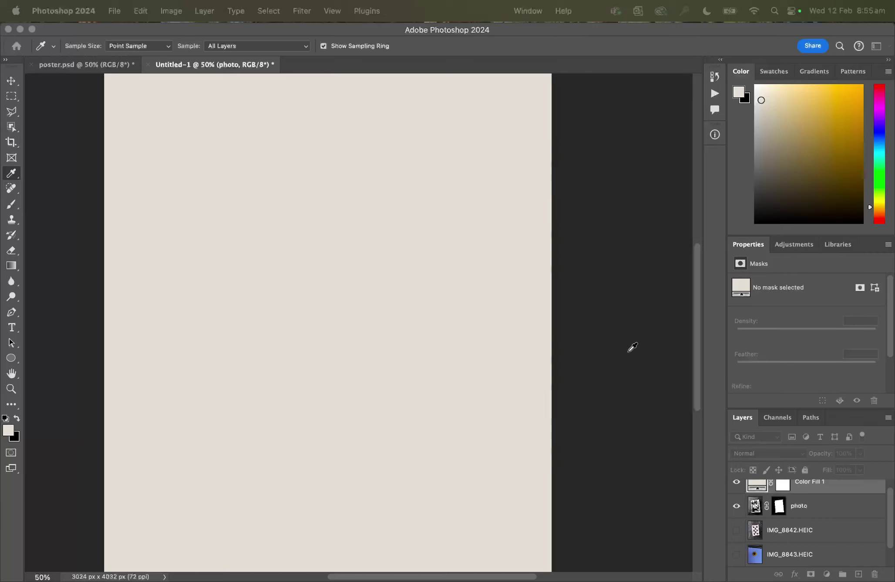
{"action": "left_click", "coordinate": [369, 270]}
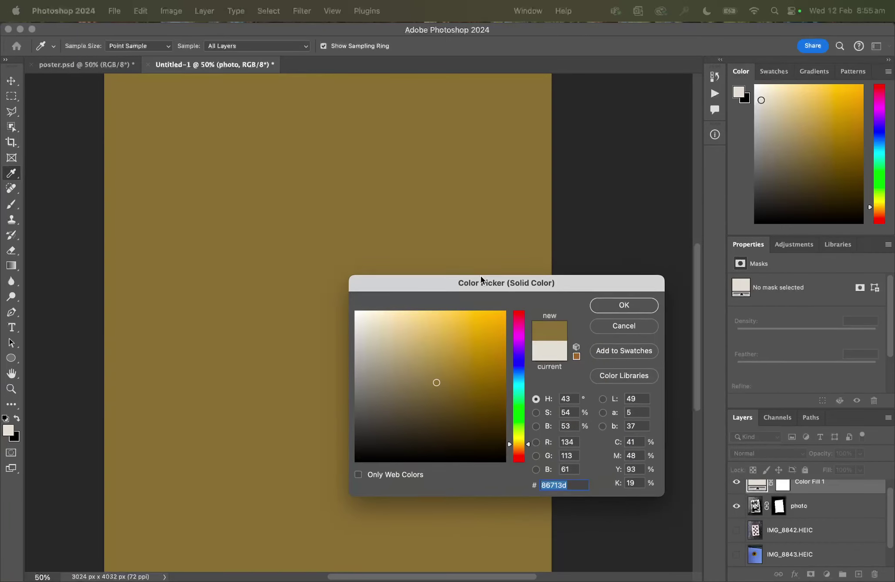
{"action": "mouse_move", "coordinate": [400, 372]}
{"action": "left_mouse_down"}
{"action": "mouse_move", "coordinate": [325, 407]}
{"action": "mouse_move", "coordinate": [326, 396]}
{"action": "left_mouse_up"}
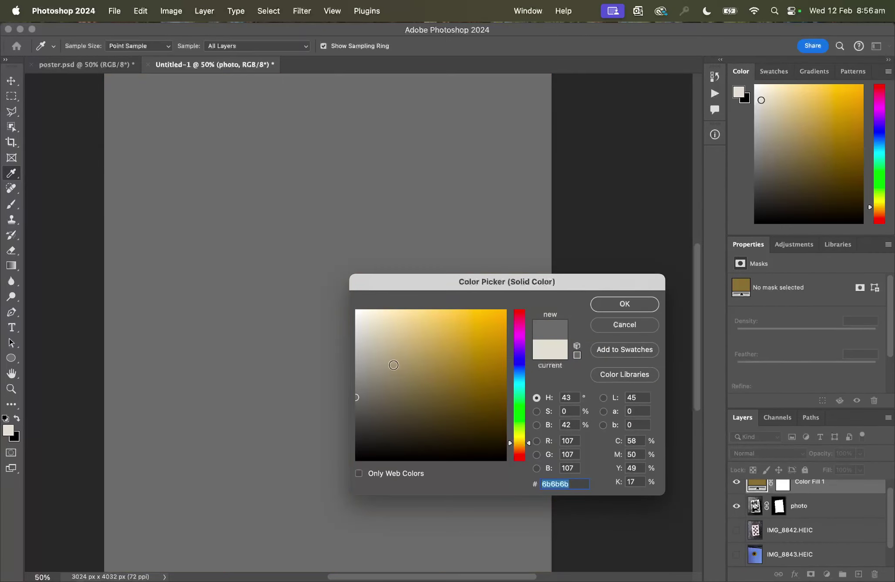
{"action": "type", "text": "8f8f8f"}
{"action": "left_click", "coordinate": [625, 303]}
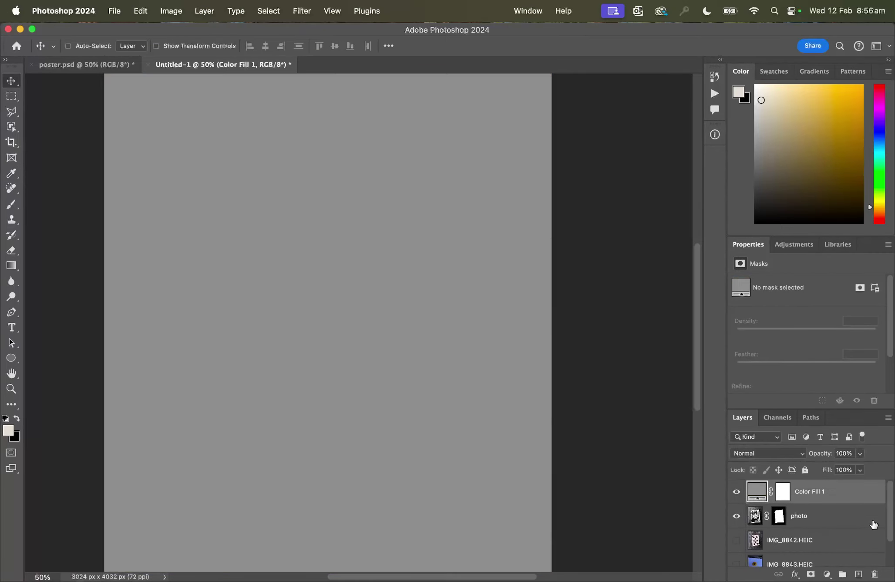
Rename the grey fill layer as bg.
{"action": "double_click", "coordinate": [813, 490]}
{"action": "type", "text": "bg"}
{"action": "key", "text": "Return"}
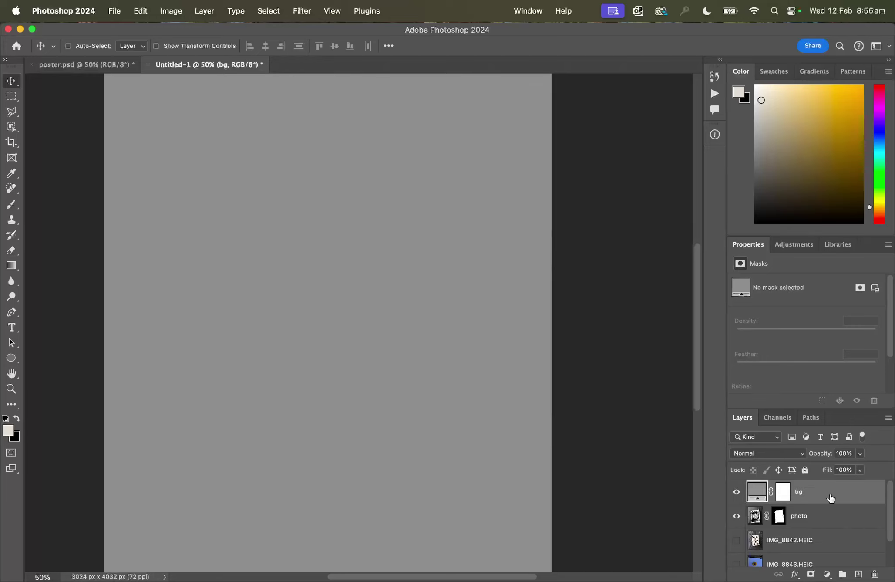
Enlarge the layer list's display area and move the bg layer beneath all the image layers.
{"action": "double_click", "coordinate": [831, 498]}
{"action": "left_click", "coordinate": [863, 174]}
{"action": "left_click_drag", "start_coordinate": [815, 409], "coordinate": [819, 289]}
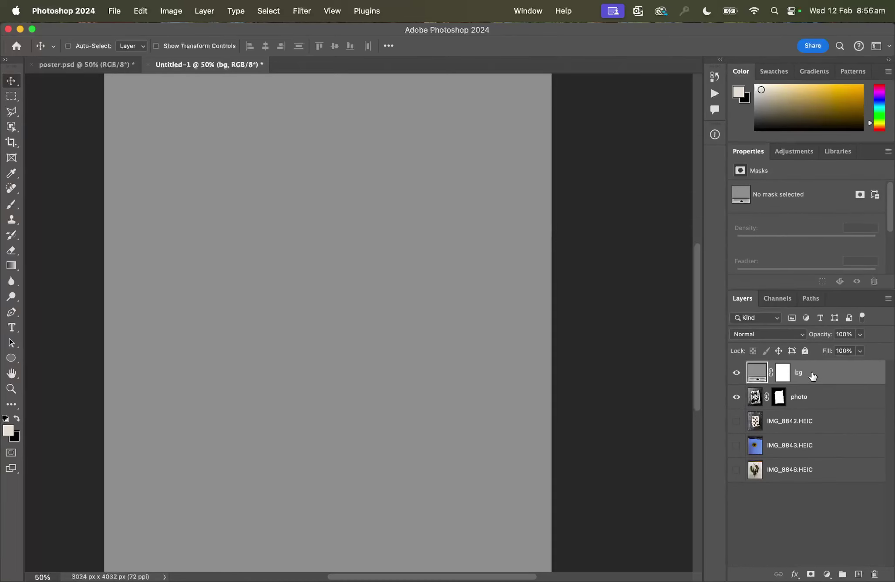
{"action": "left_click_drag", "start_coordinate": [811, 374], "coordinate": [825, 481]}
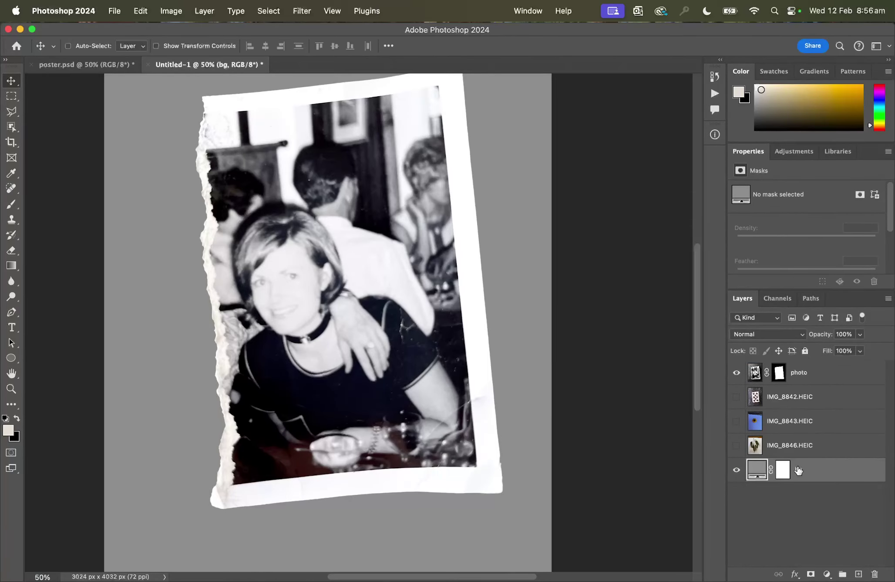
Move the torn photo toward the canvas's lower-left corner, to about X -529 px and Y 390 px.
{"action": "key", "text": "super+minus"}
{"action": "left_click", "coordinate": [799, 372]}
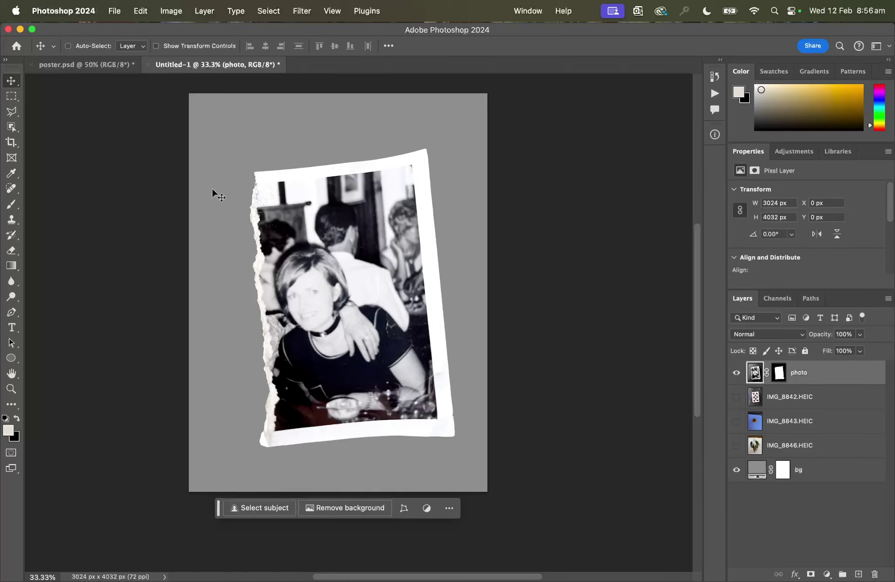
{"action": "left_click_drag", "start_coordinate": [299, 230], "coordinate": [246, 268]}
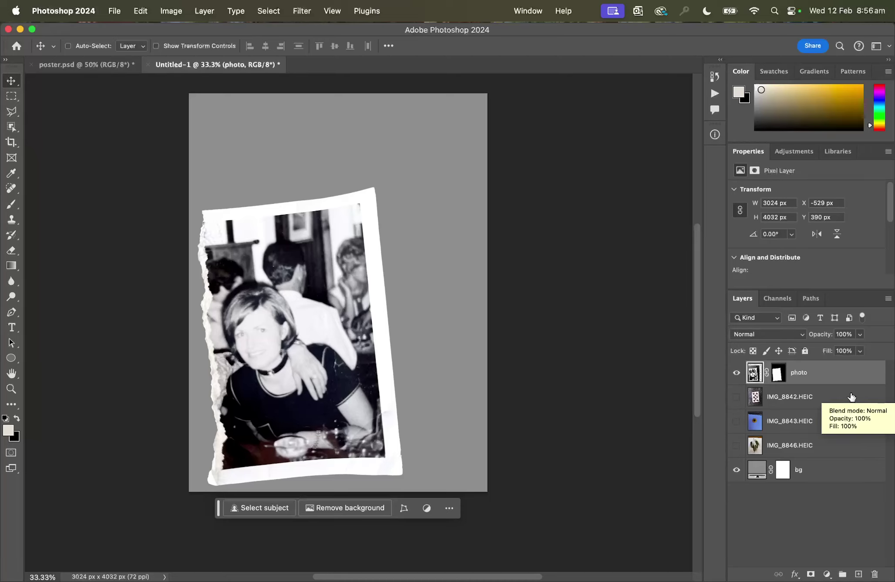
Hide the photo layer, then show and select the sunflower layer IMG_8843.HEIC.
{"action": "left_click", "coordinate": [736, 373]}
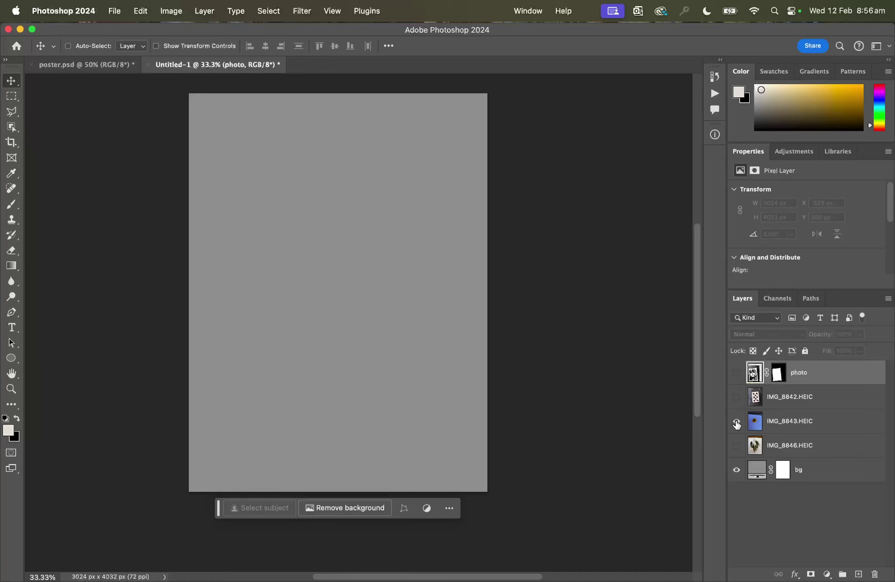
{"action": "left_click", "coordinate": [736, 421]}
{"action": "left_click", "coordinate": [757, 420]}
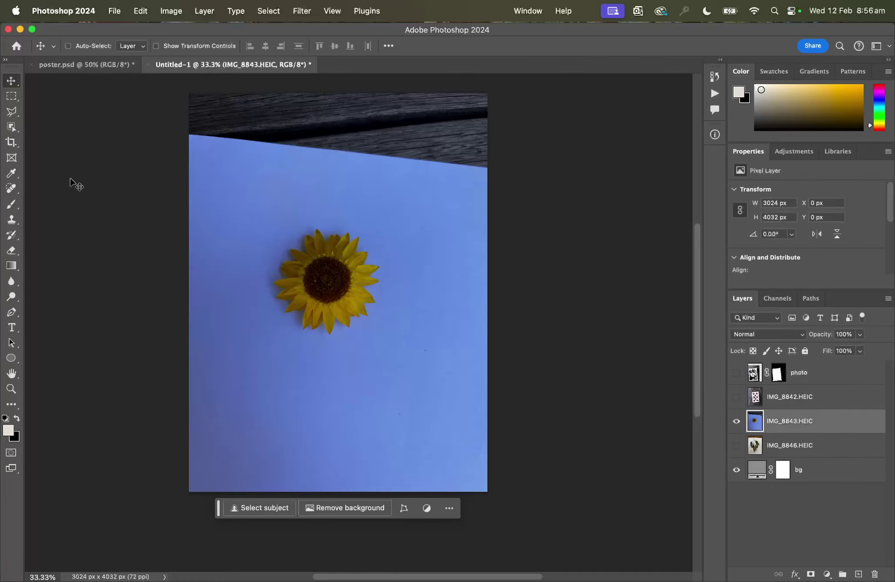
Select the sunflower with the Object Selection tool using a rectangle around the whole flower.
{"action": "left_click", "coordinate": [12, 126]}
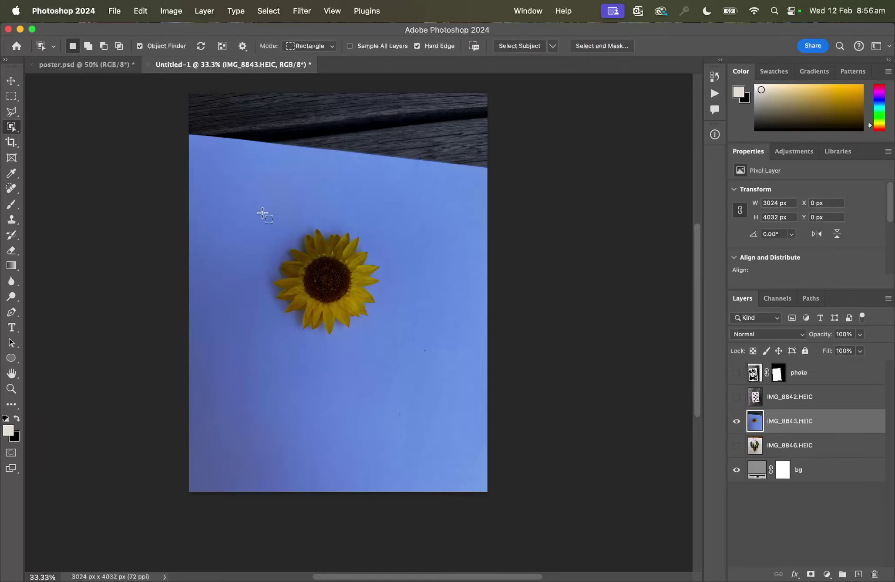
{"action": "left_click_drag", "start_coordinate": [262, 214], "coordinate": [393, 343]}
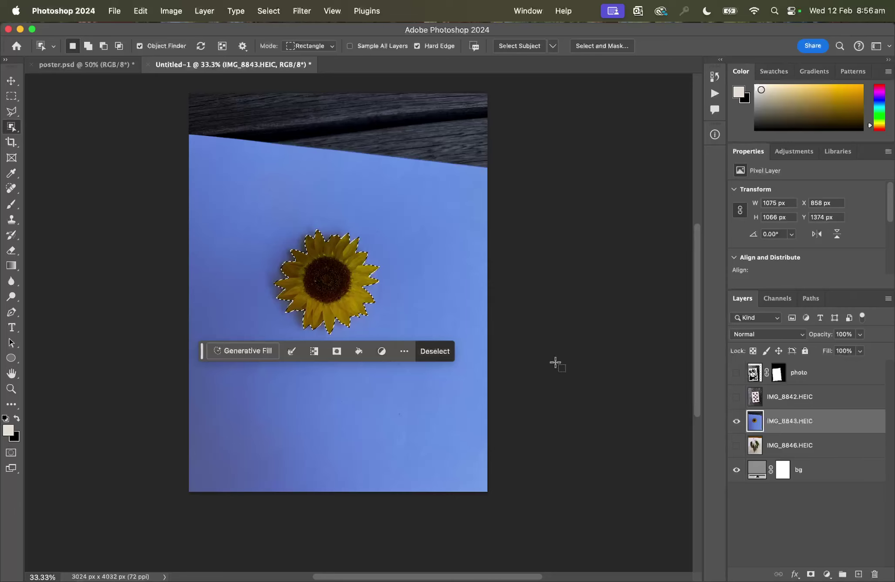
{"action": "key", "text": "super+equal"}
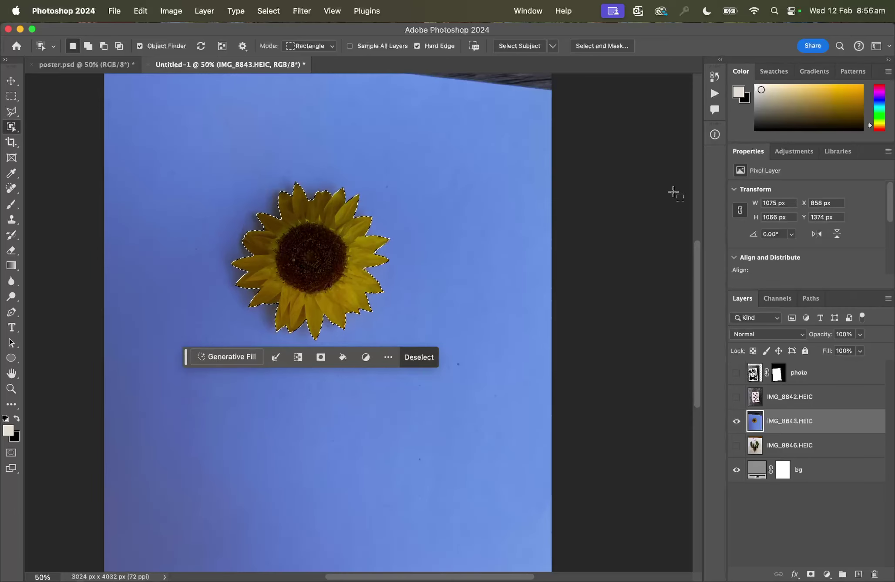
Inspect the sunflower's edges in Select and Mask and output the selection as a layer mask.
{"action": "left_click", "coordinate": [601, 45]}
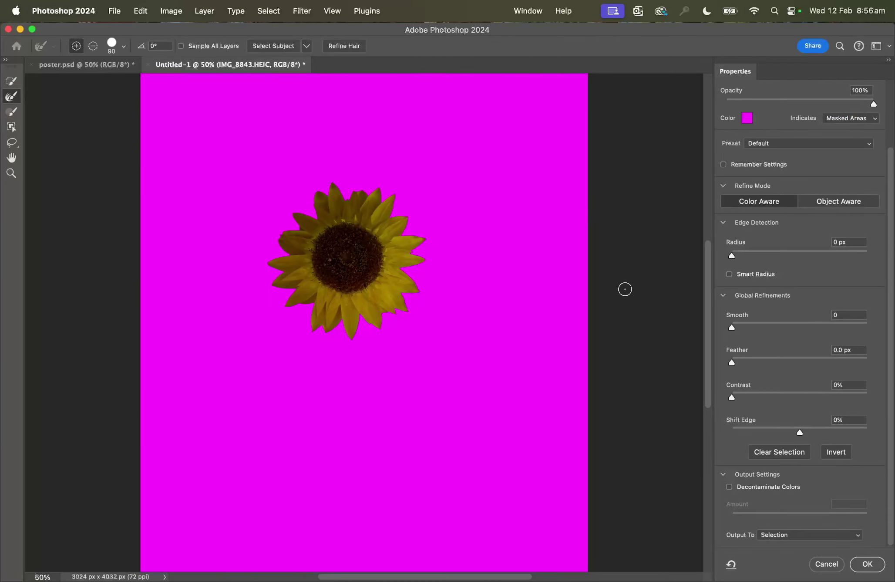
{"action": "key", "text": "super+equal"}
{"action": "key", "text": "super+equal"}
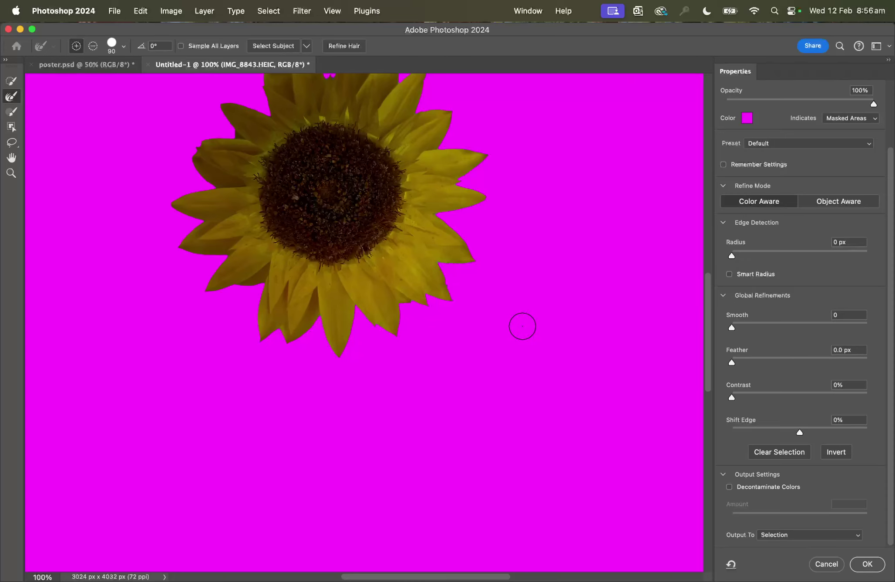
{"action": "scroll", "coordinate": [522, 327], "scroll_direction": "up", "scroll_amount": 3}
{"action": "key", "text": "super+equal"}
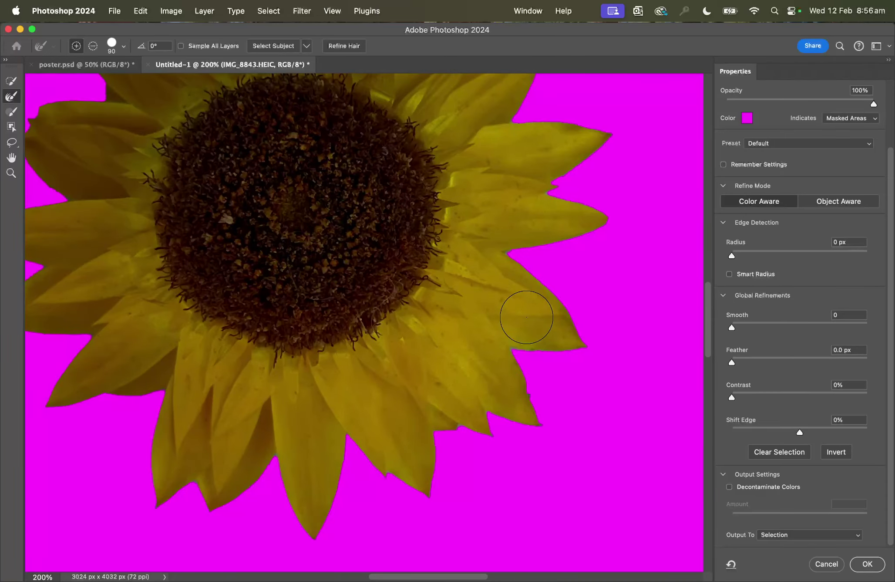
{"action": "key", "text": "super+minus"}
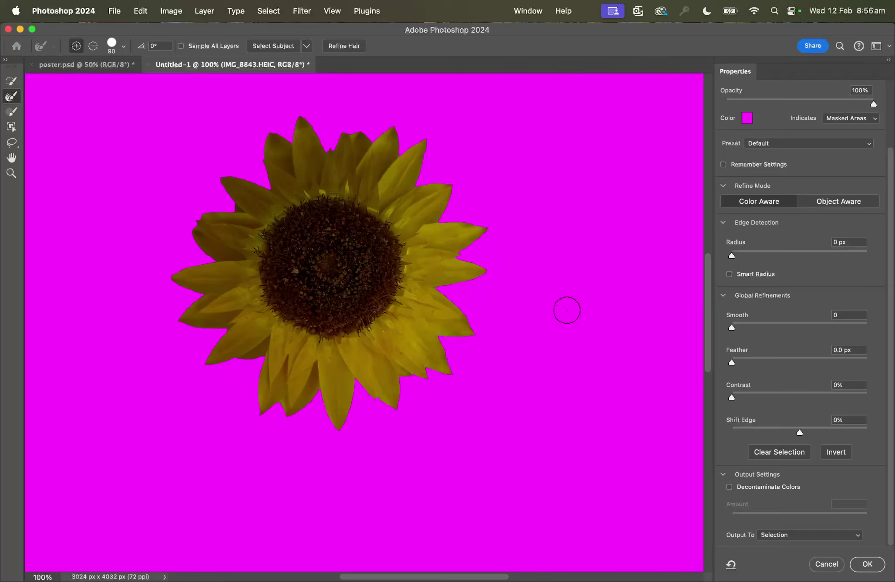
{"action": "left_click", "coordinate": [808, 534]}
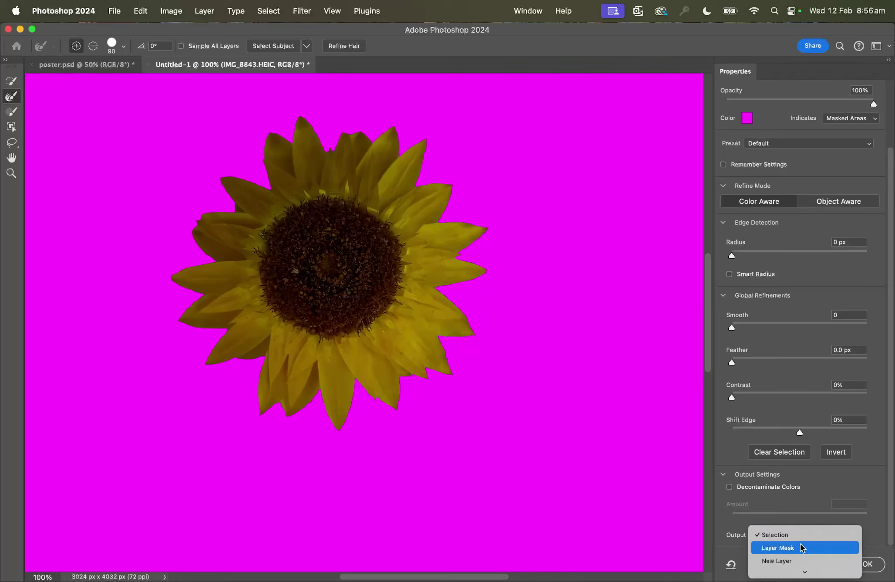
{"action": "left_click", "coordinate": [802, 549]}
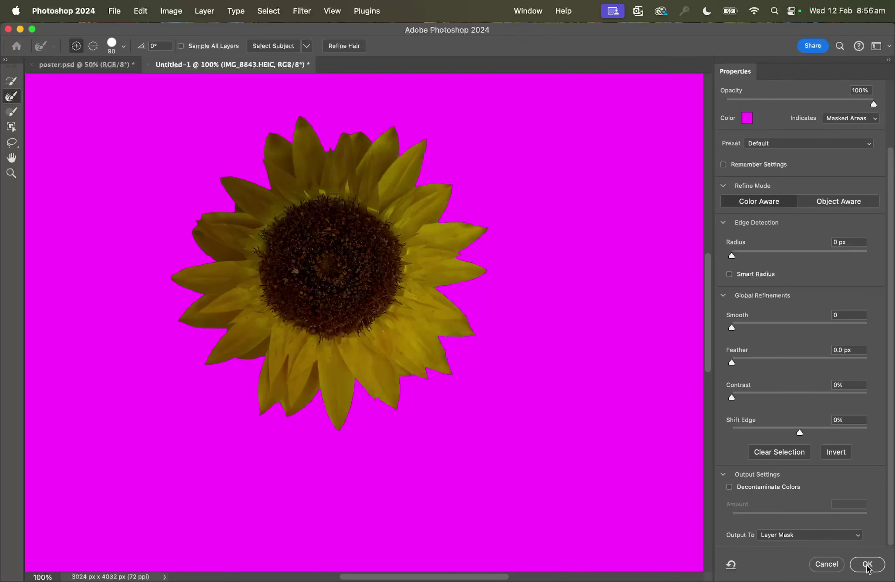
{"action": "left_click", "coordinate": [867, 564]}
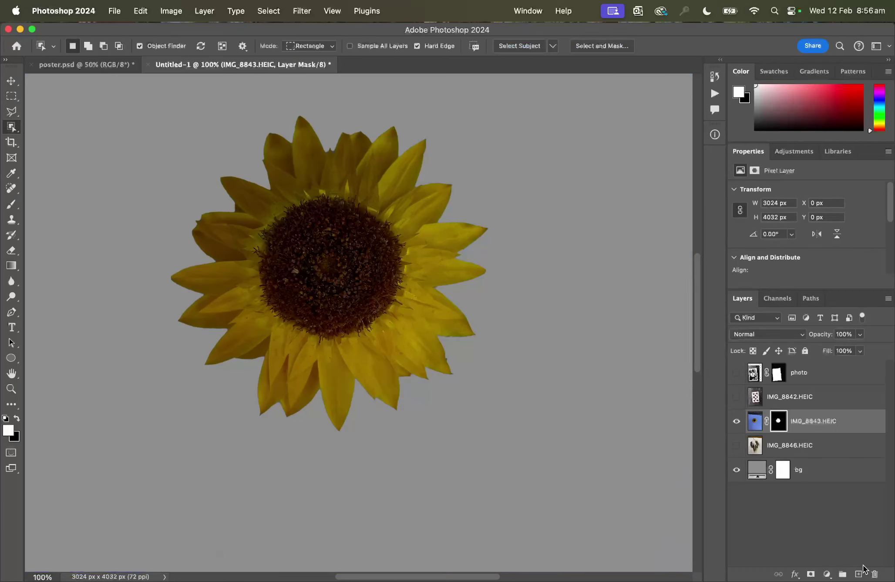
Brighten the sunflower image itself with Levels, setting the midtone input to 1.70 and the white input to 117.
{"action": "left_click", "coordinate": [755, 425]}
{"action": "key", "text": "super+l"}
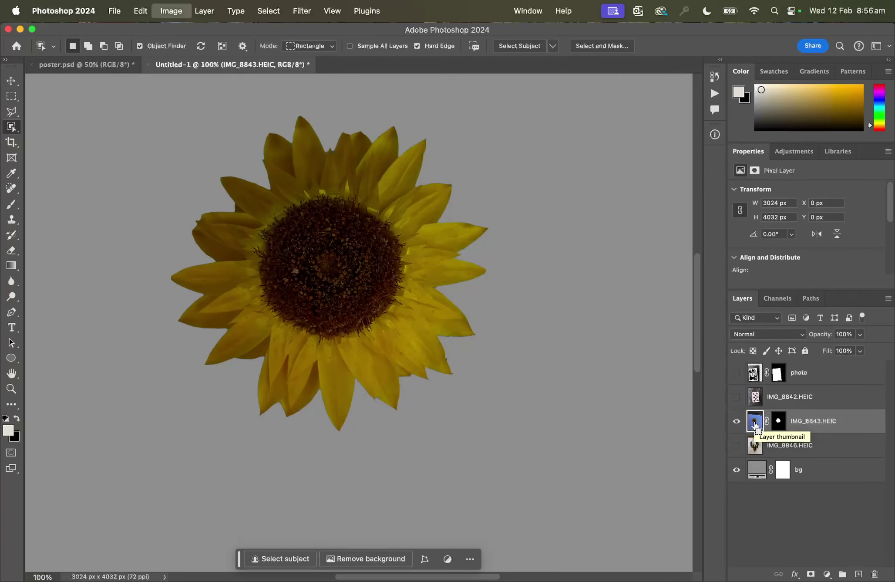
{"action": "left_click_drag", "start_coordinate": [788, 303], "coordinate": [658, 304]}
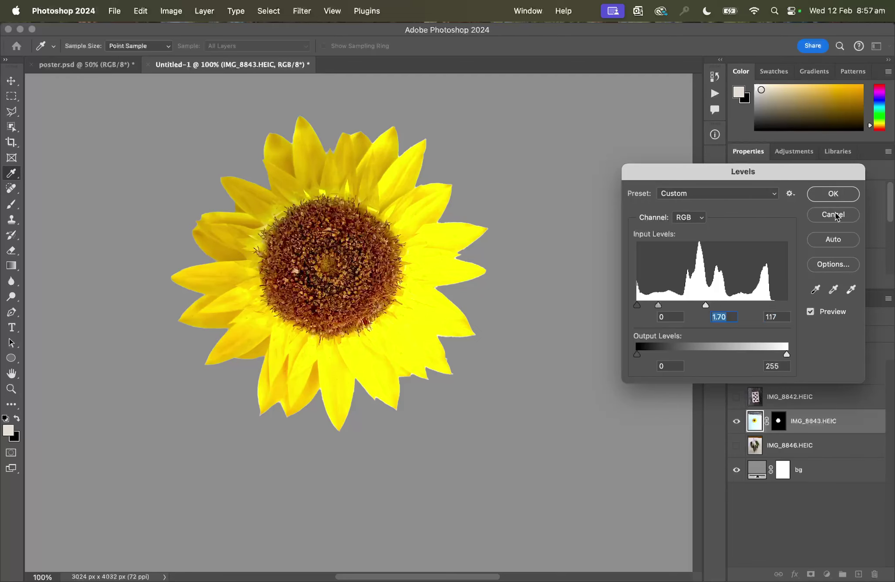
{"action": "left_click", "coordinate": [833, 194]}
{"action": "key", "text": "w"}
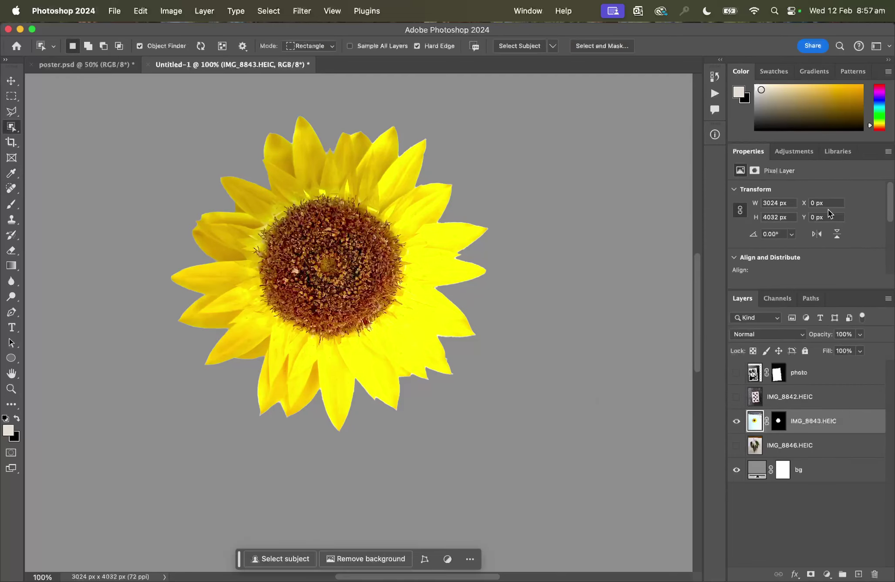
Rename the sunflower layer as flower and place it directly below the photo layer.
{"action": "double_click", "coordinate": [817, 421]}
{"action": "type", "text": "flower"}
{"action": "key", "text": "Return"}
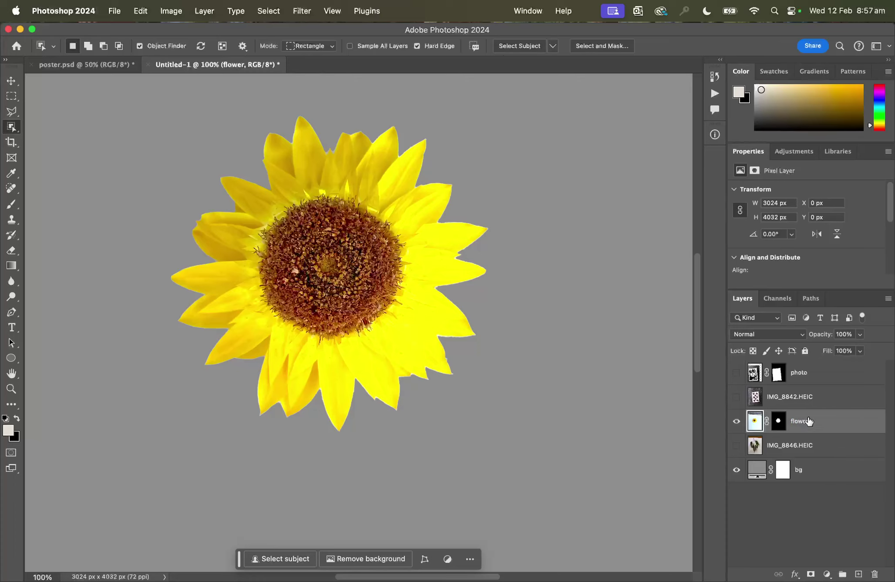
{"action": "left_click_drag", "start_coordinate": [809, 422], "coordinate": [812, 393]}
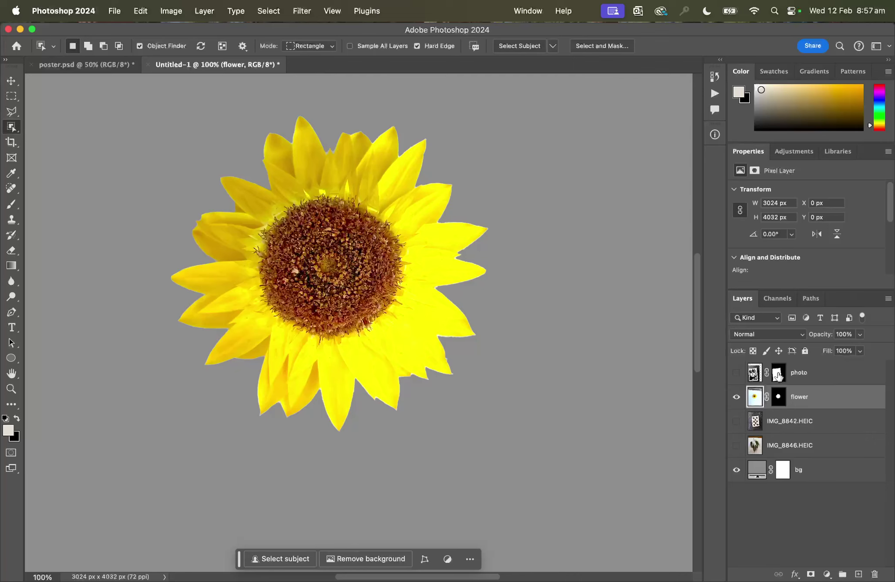
Show the photo layer and add a Drop Shadow effect to it.
{"action": "left_click", "coordinate": [736, 372]}
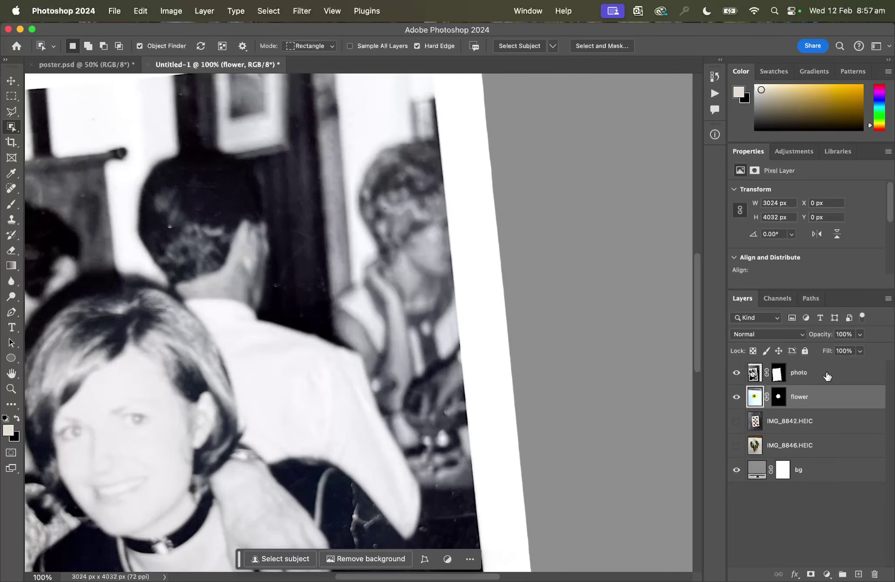
{"action": "key", "text": "super+minus"}
{"action": "left_click", "coordinate": [827, 374]}
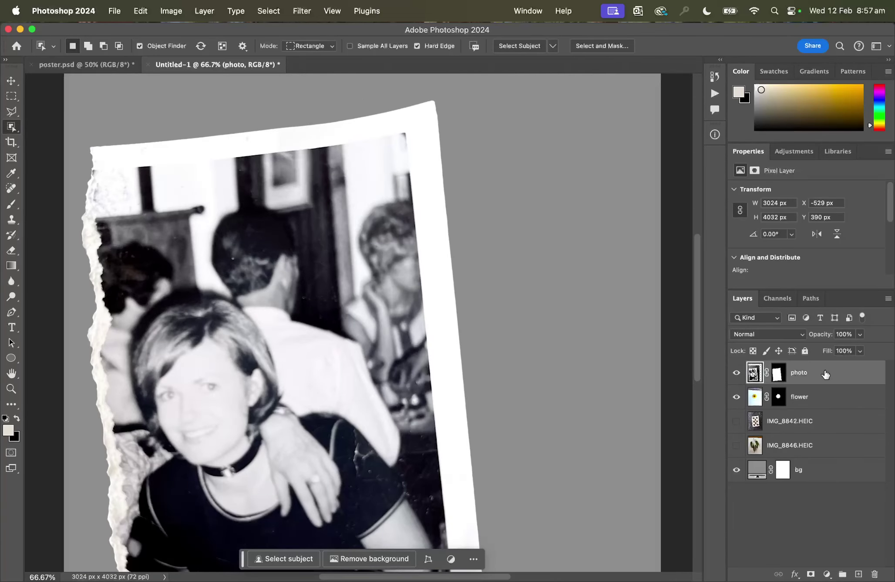
{"action": "left_click", "coordinate": [793, 574]}
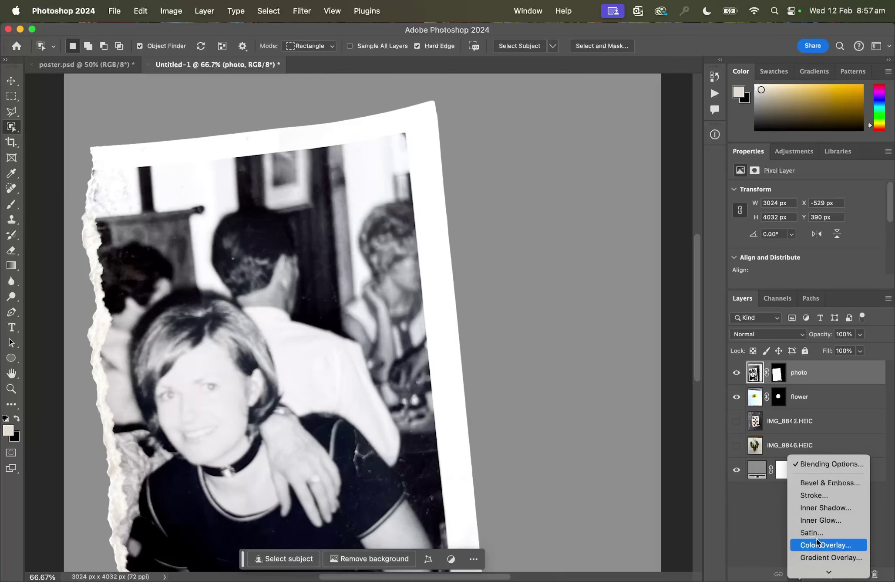
{"action": "scroll", "coordinate": [815, 537], "scroll_direction": "down", "scroll_amount": 2}
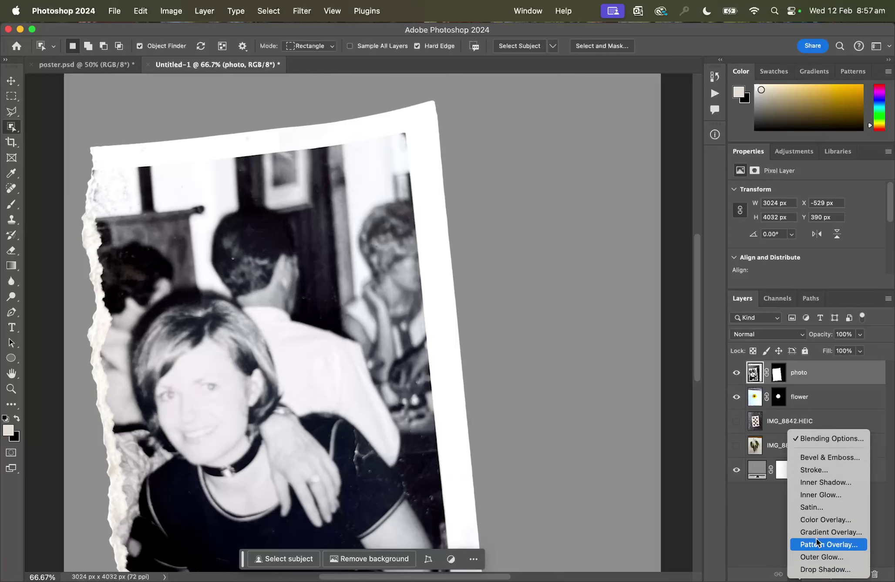
{"action": "left_click", "coordinate": [825, 569]}
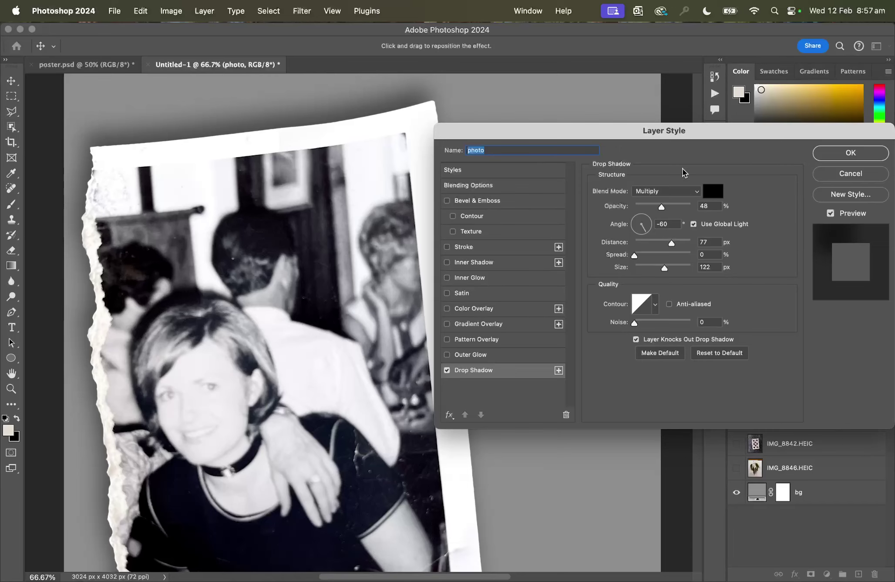
{"action": "left_click_drag", "start_coordinate": [632, 136], "coordinate": [607, 48]}
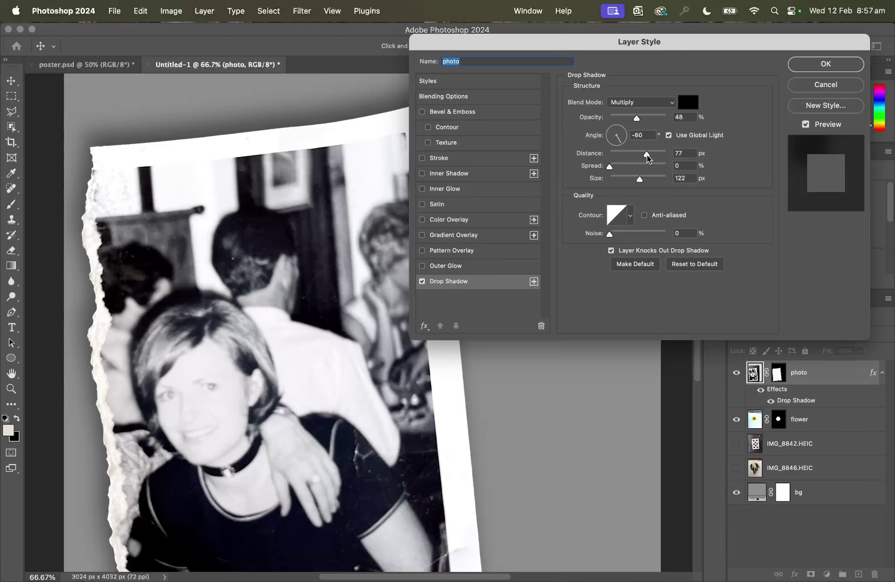
Set the photo's drop shadow to an angle of 123° and a size of 139 px, and apply the style.
{"action": "left_click_drag", "start_coordinate": [638, 178], "coordinate": [628, 179]}
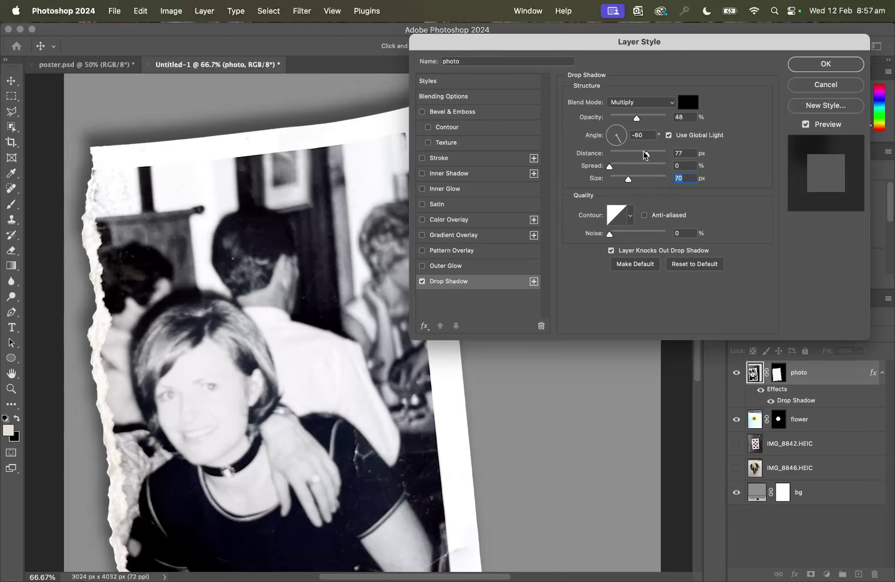
{"action": "left_click_drag", "start_coordinate": [620, 139], "coordinate": [601, 110]}
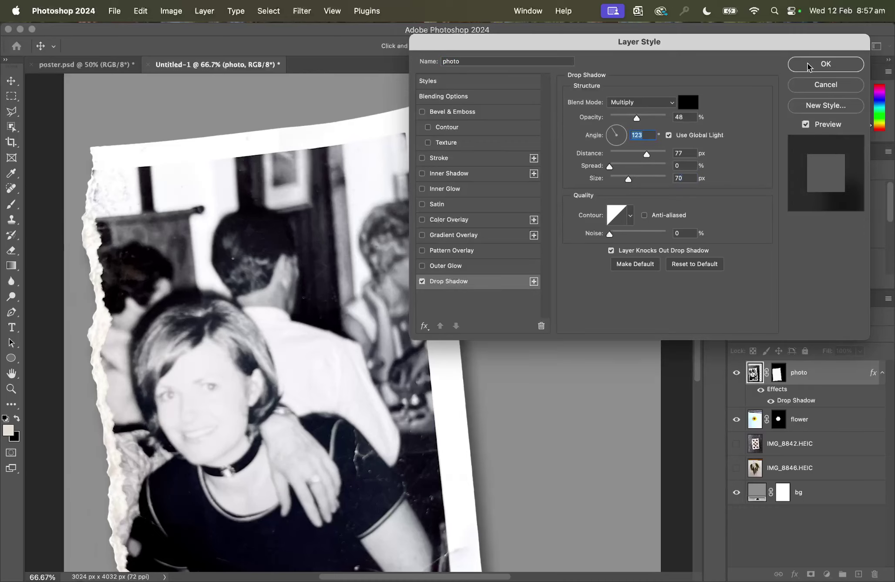
{"action": "key", "text": "super+minus"}
{"action": "key", "text": "super+minus"}
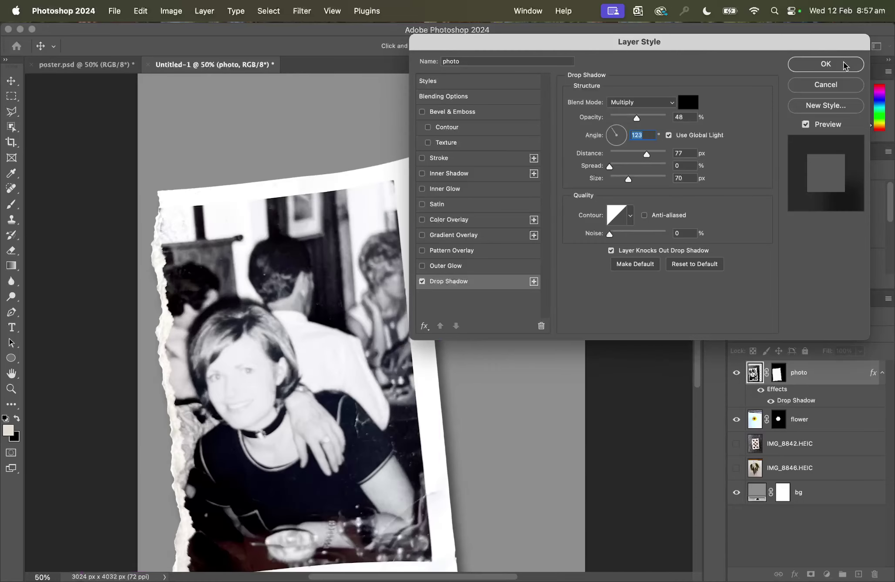
{"action": "left_click_drag", "start_coordinate": [629, 178], "coordinate": [644, 181]}
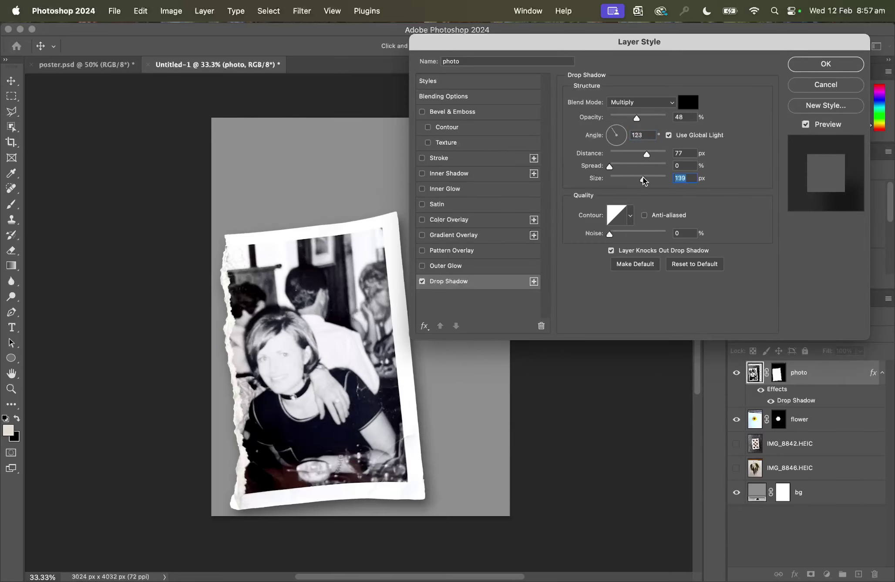
{"action": "mouse_move", "coordinate": [563, 44]}
{"action": "left_mouse_down"}
{"action": "mouse_move", "coordinate": [702, 47]}
{"action": "mouse_move", "coordinate": [550, 42]}
{"action": "left_mouse_up"}
{"action": "left_click", "coordinate": [820, 61]}
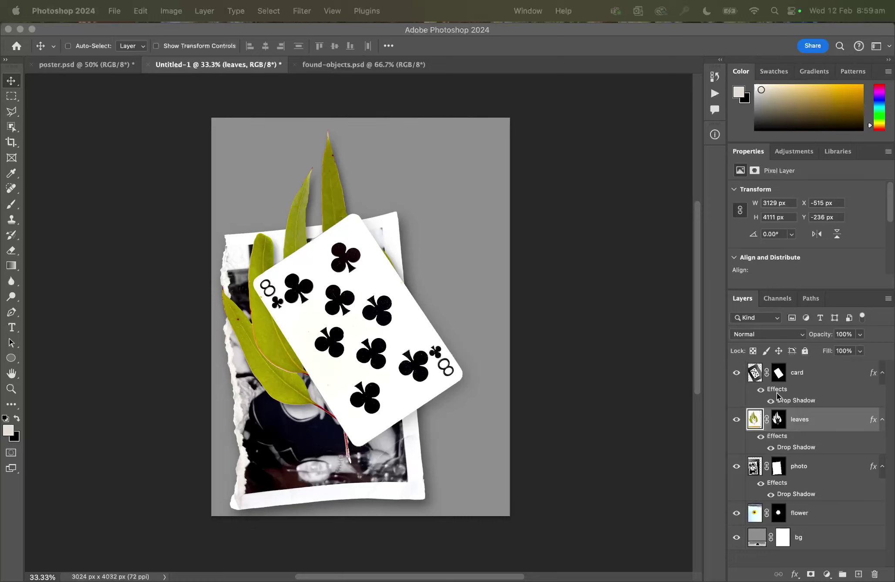
Move the leaves to about X -370 px, Y -358 px and the card to about X -155 px, Y -358 px.
{"action": "left_click_drag", "start_coordinate": [341, 346], "coordinate": [400, 318]}
{"action": "left_click", "coordinate": [808, 376]}
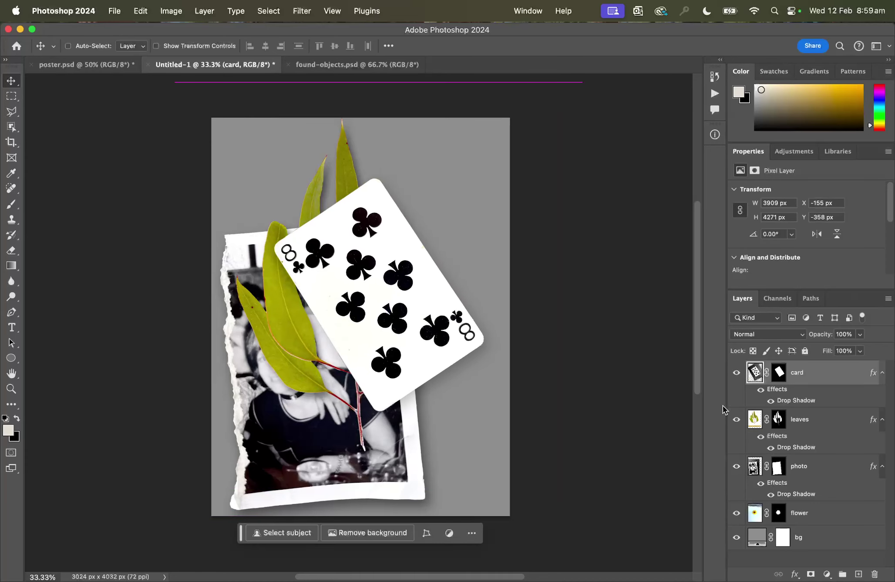
Reorder the layers as flower, photo, leaves, card and bg from front to back, and move the sunflower to about X 380 px, Y 139 px.
{"action": "left_click_drag", "start_coordinate": [811, 419], "coordinate": [844, 493]}
{"action": "left_click_drag", "start_coordinate": [795, 375], "coordinate": [835, 520]}
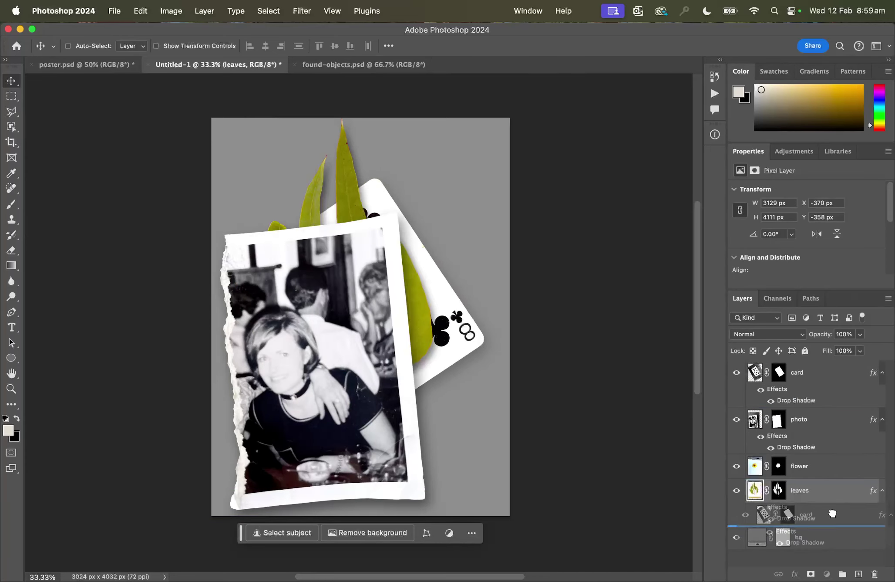
{"action": "left_click_drag", "start_coordinate": [757, 425], "coordinate": [748, 368]}
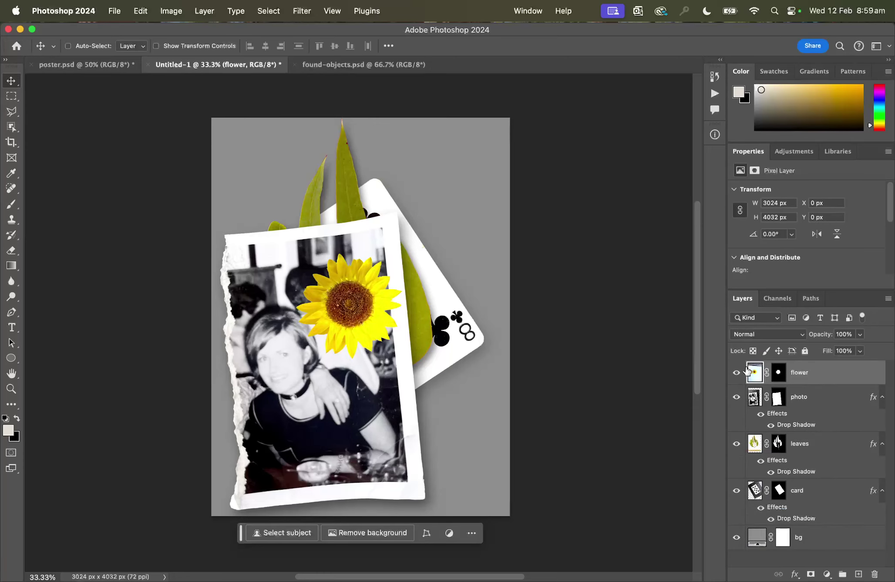
{"action": "left_click_drag", "start_coordinate": [350, 306], "coordinate": [386, 319]}
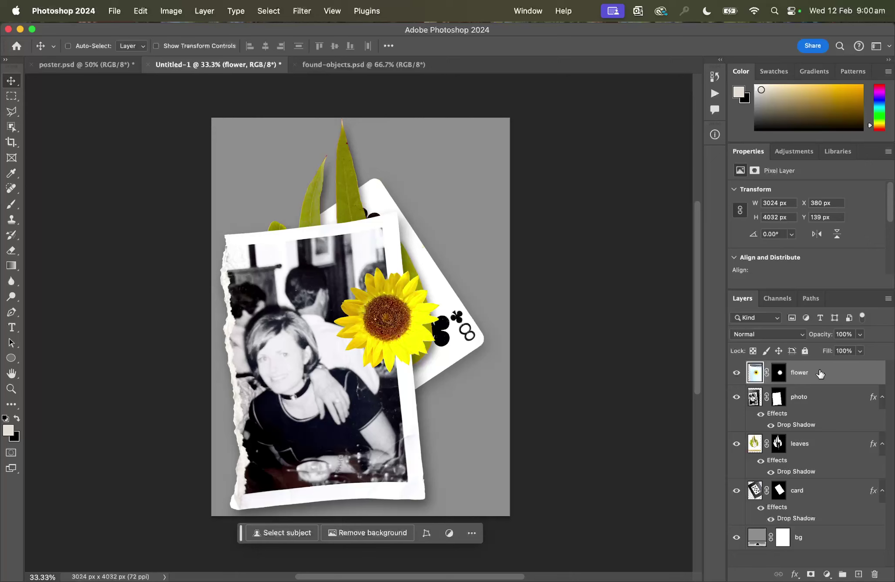
Resize the canvas to 1080 × 1920 pixels from the centre anchor and accept the clipping.
{"action": "left_click", "coordinate": [181, 9]}
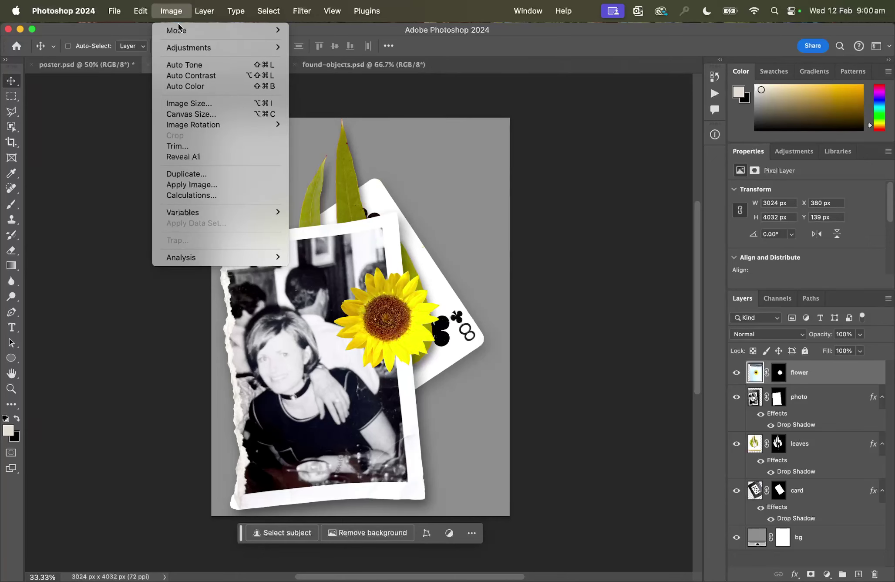
{"action": "left_click", "coordinate": [208, 115]}
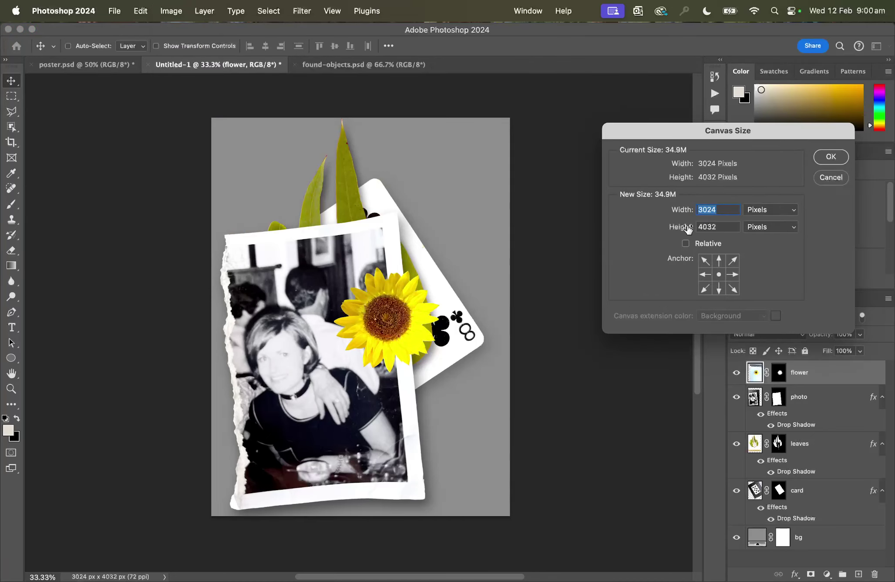
{"action": "type", "text": "1080"}
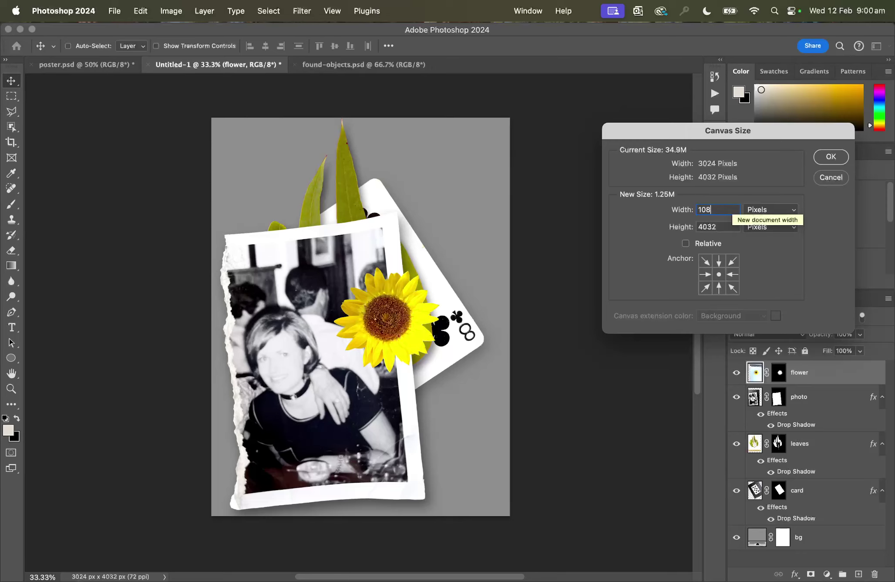
{"action": "double_click", "coordinate": [721, 223]}
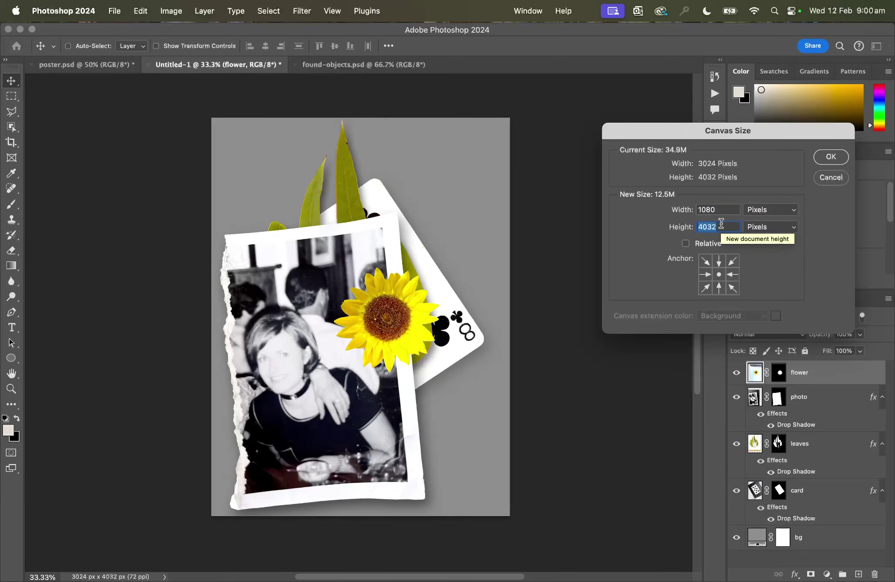
{"action": "type", "text": "1920"}
{"action": "left_click", "coordinate": [830, 157]}
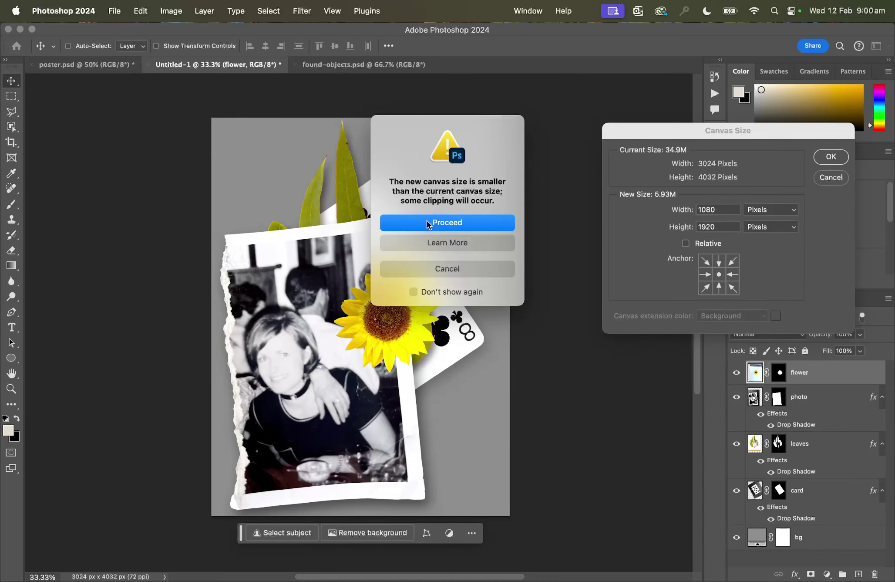
{"action": "left_click", "coordinate": [428, 223]}
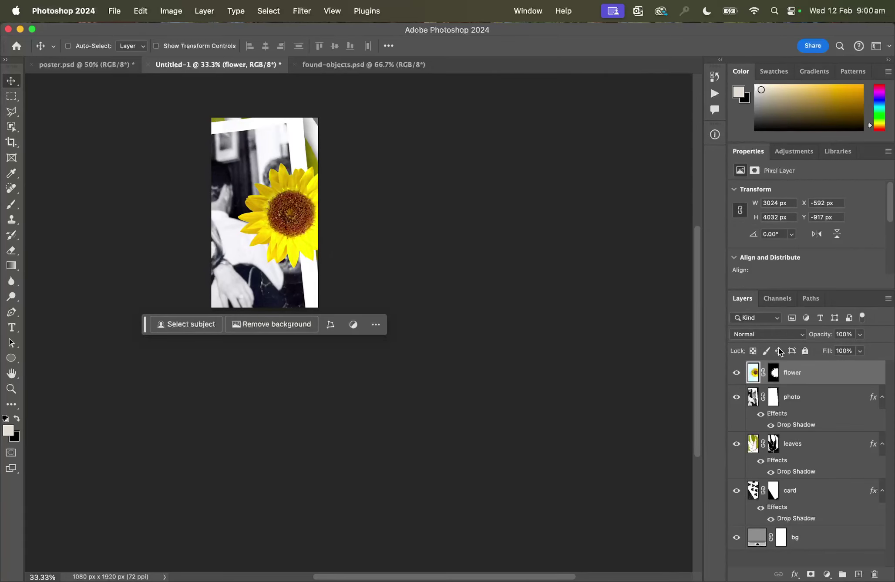
Shift the sunflower partly past the canvas's right edge and move the torn photo to about X -972 px, Y -96 px.
{"action": "mouse_move", "coordinate": [300, 216]}
{"action": "left_mouse_down"}
{"action": "mouse_move", "coordinate": [281, 209]}
{"action": "mouse_move", "coordinate": [315, 217]}
{"action": "left_mouse_up"}
{"action": "key", "text": "alt+bracketleft"}
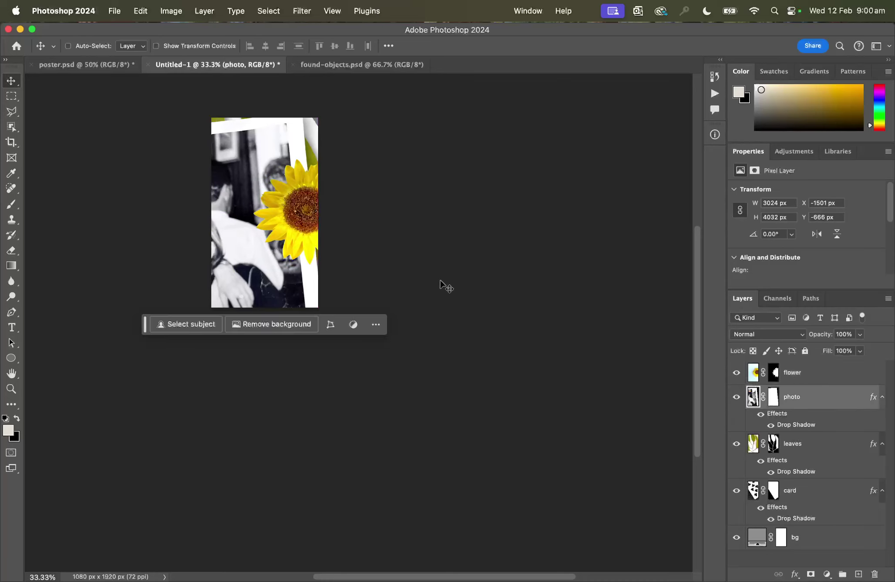
{"action": "left_click_drag", "start_coordinate": [246, 207], "coordinate": [281, 250]}
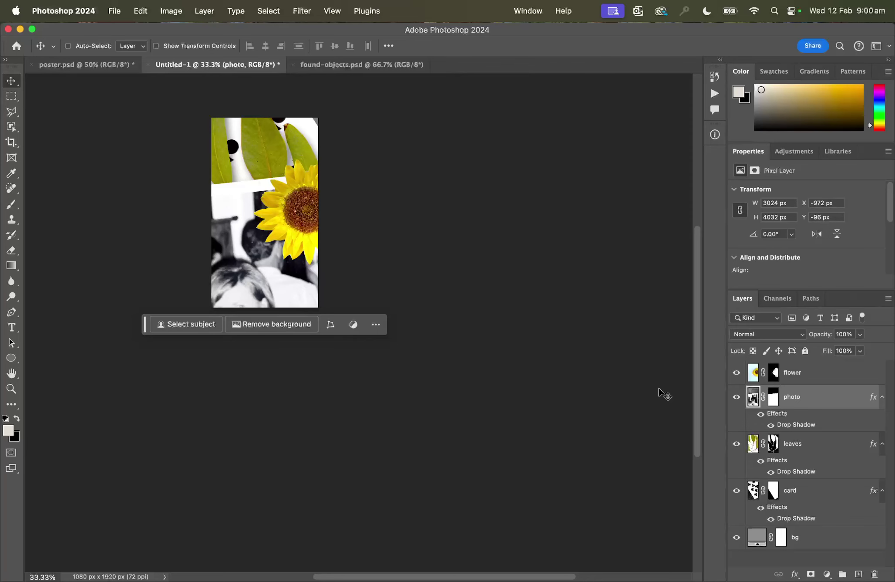
{"action": "key", "text": "super+shift+s"}
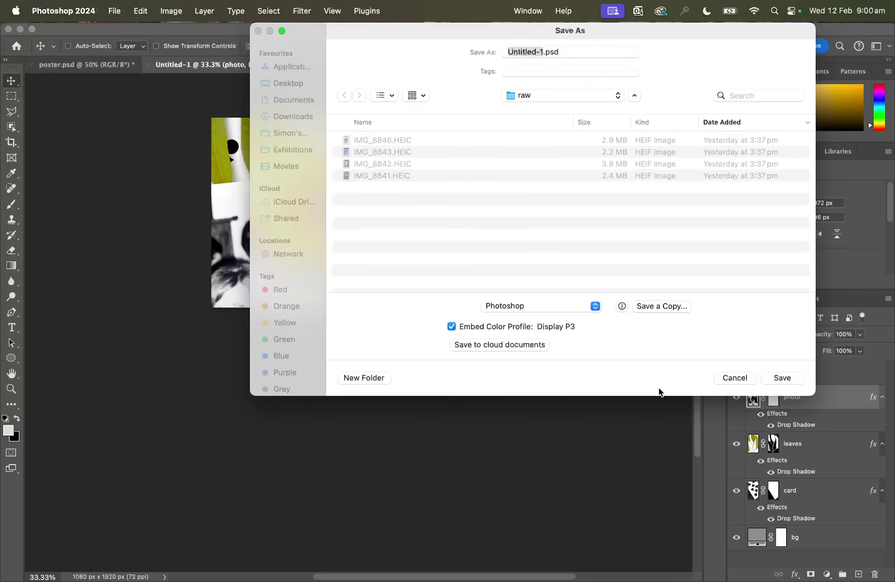
{"action": "left_click", "coordinate": [522, 307]}
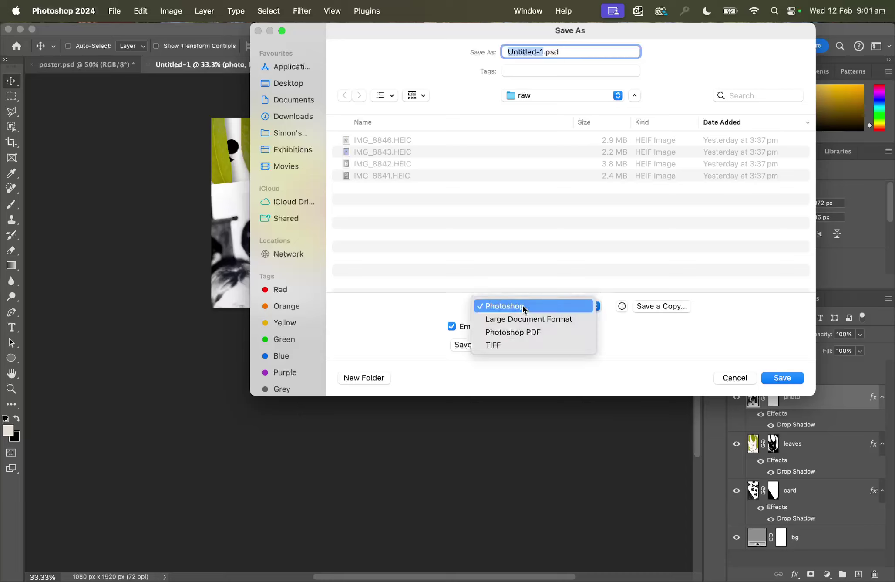
{"action": "left_click", "coordinate": [523, 306]}
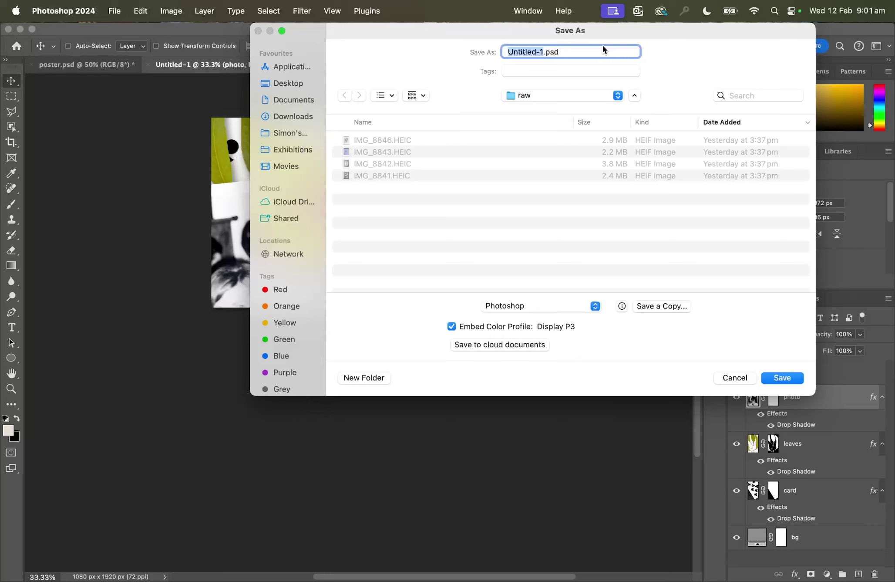
{"action": "type", "text": "found-objects"}
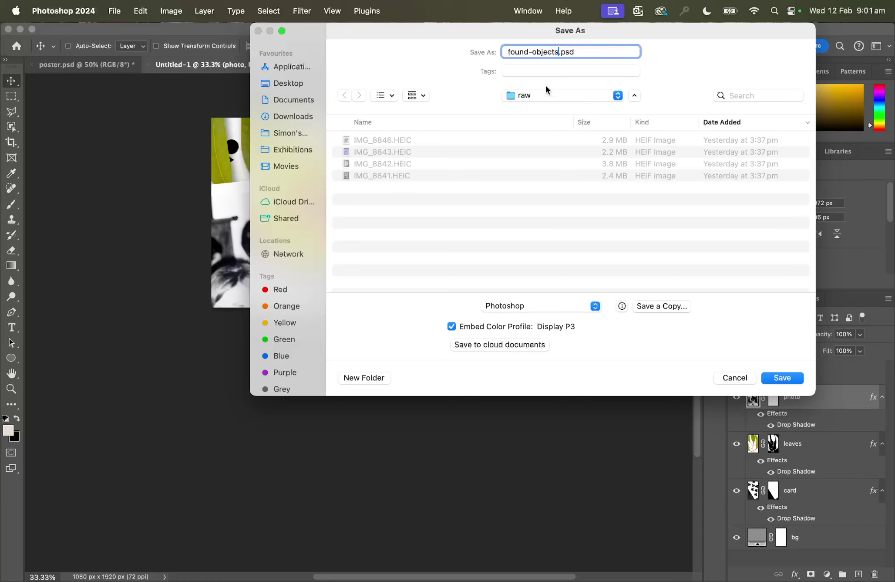
{"action": "left_click", "coordinate": [545, 94]}
{"action": "left_click", "coordinate": [544, 108]}
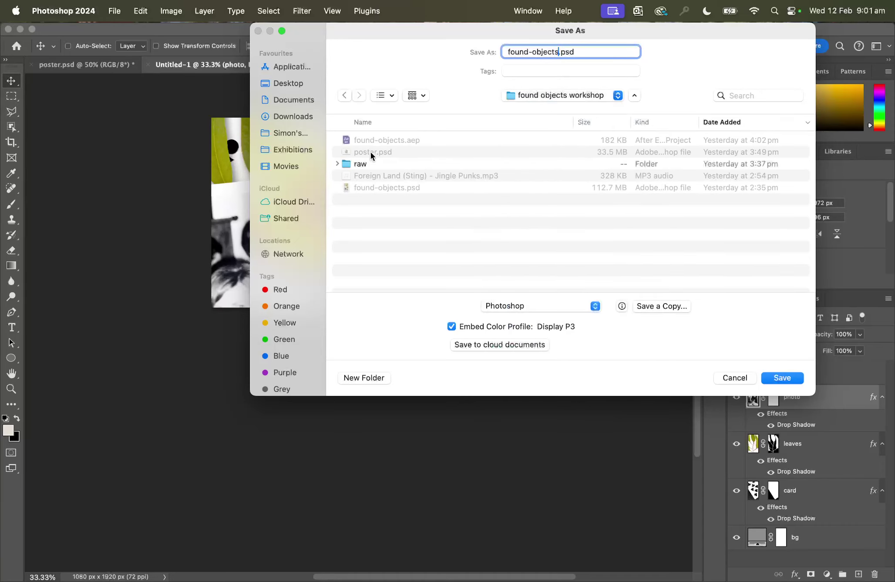
{"action": "left_click", "coordinate": [734, 377]}
Switch to the found-objects.psd document.
{"action": "left_click", "coordinate": [356, 66]}
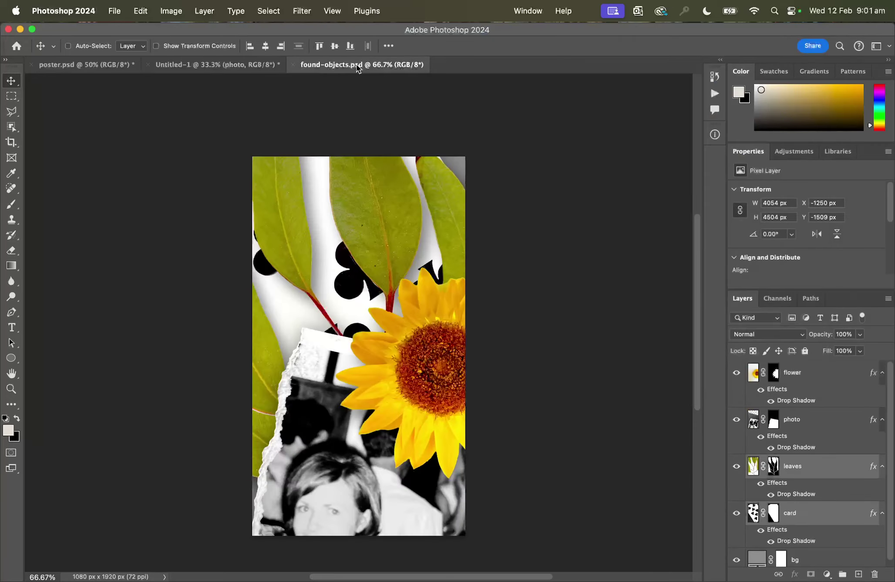